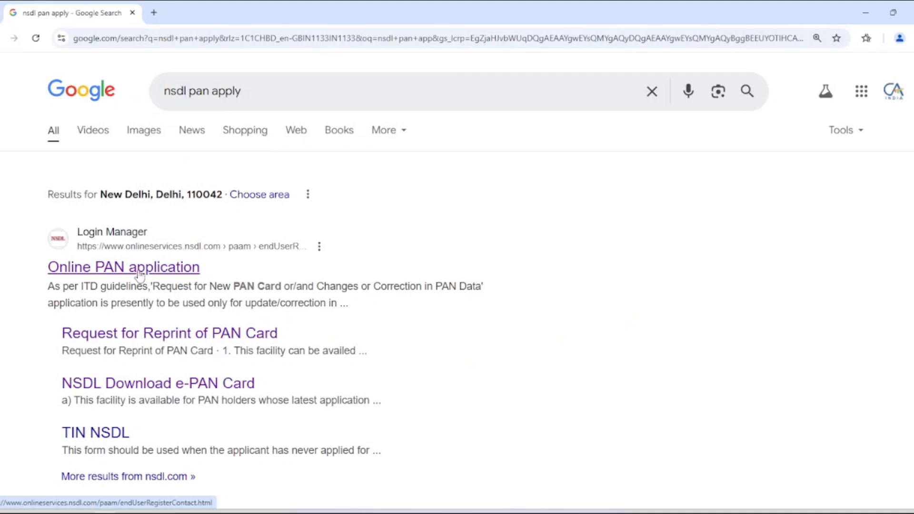
Open the Online PAN application page, view the Continue With Application form, and return to the Apply Online form
click(140, 270)
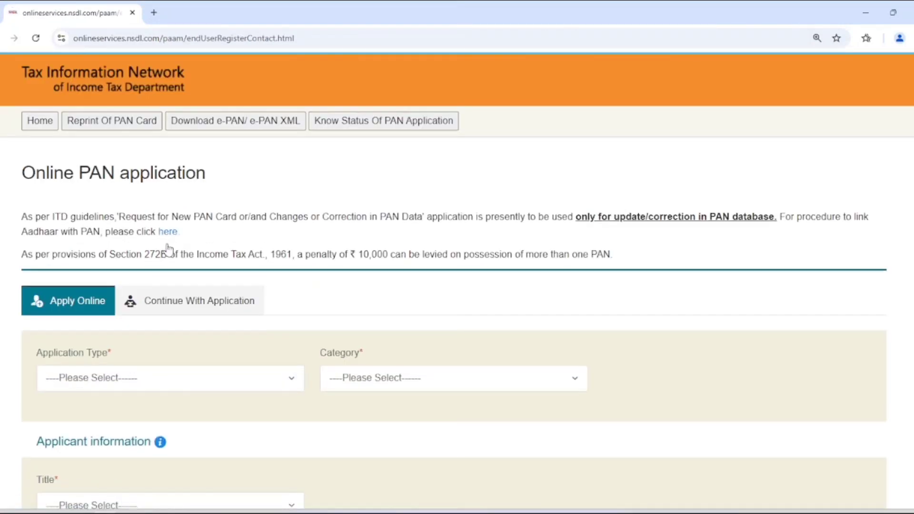
scroll(167, 239, down, 3)
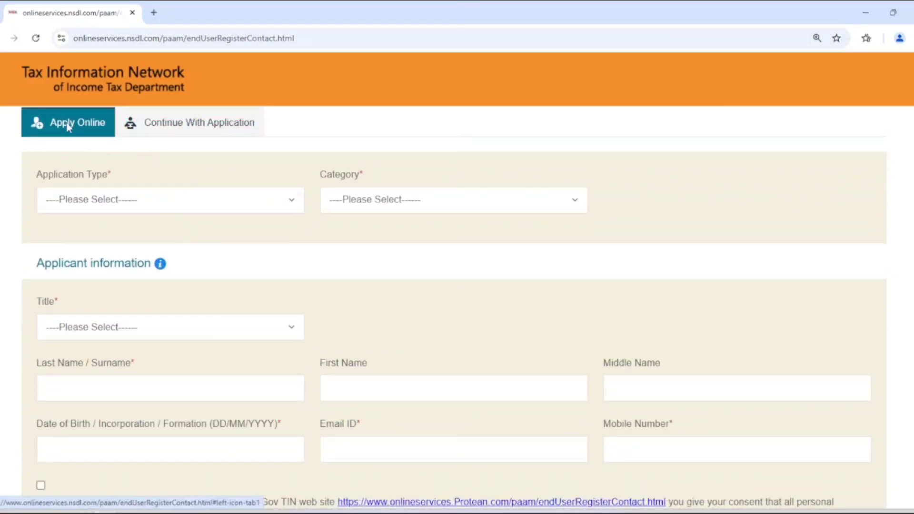
click(202, 135)
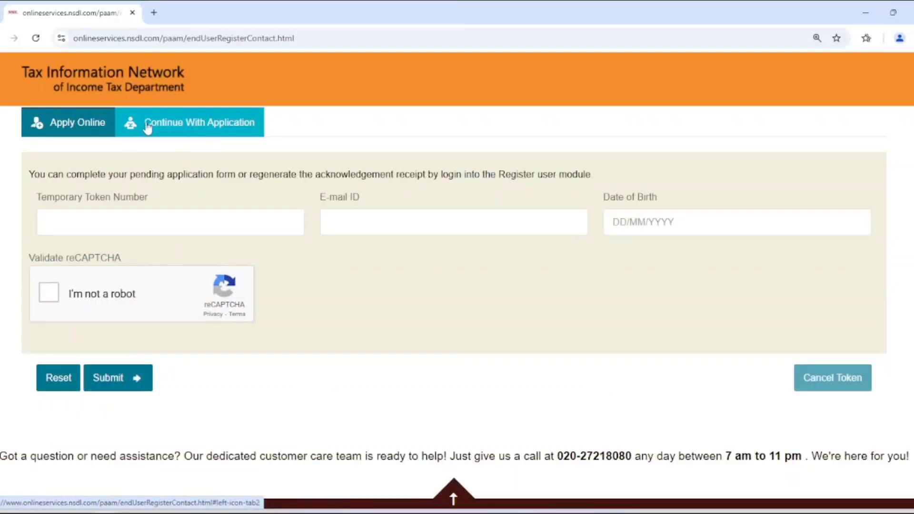
click(65, 122)
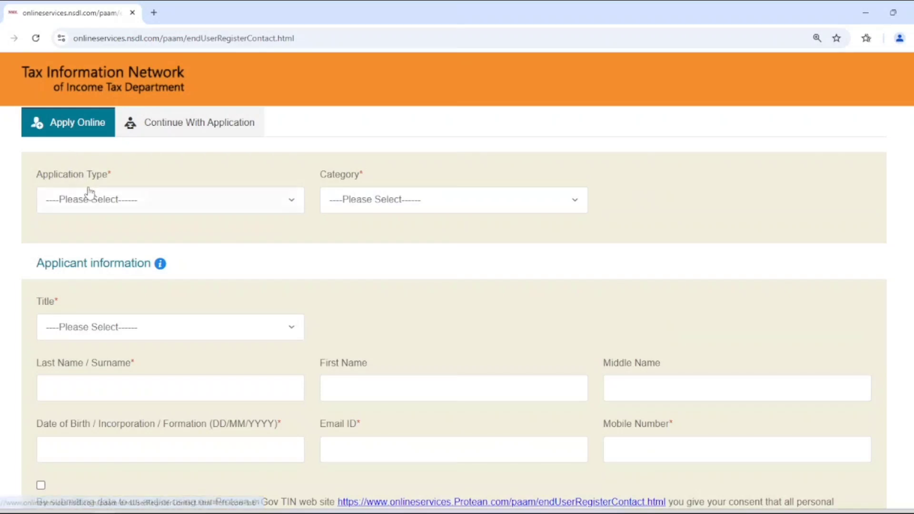
Set the application type to New PAN - Indian Citizen (Form 49A) and the category to INDIVIDUAL
click(100, 209)
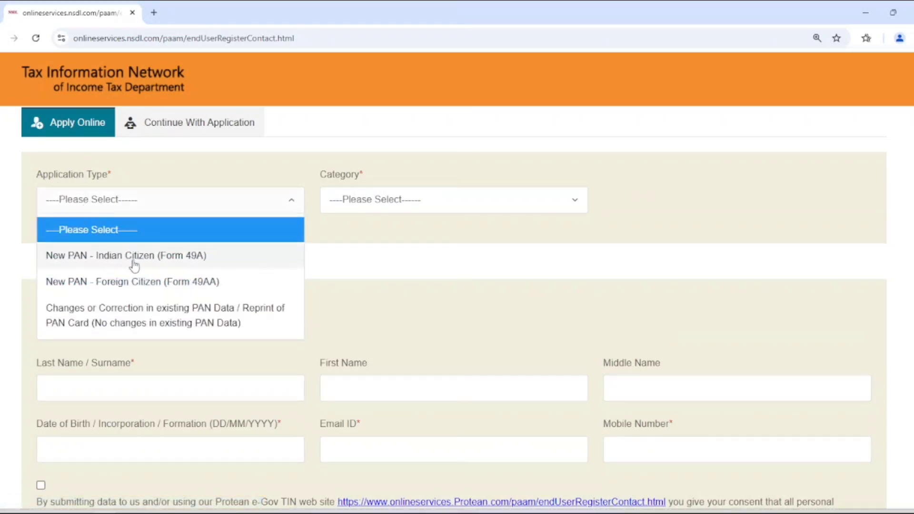
click(185, 260)
click(373, 201)
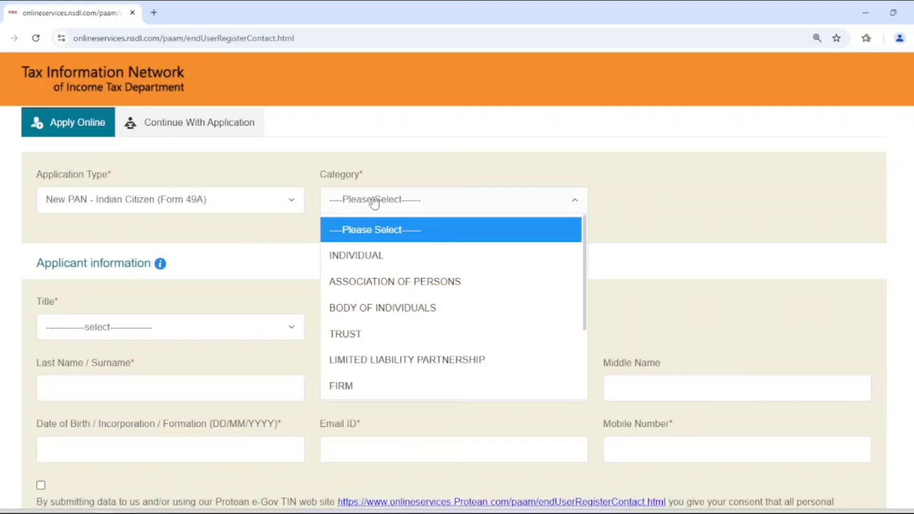
click(378, 257)
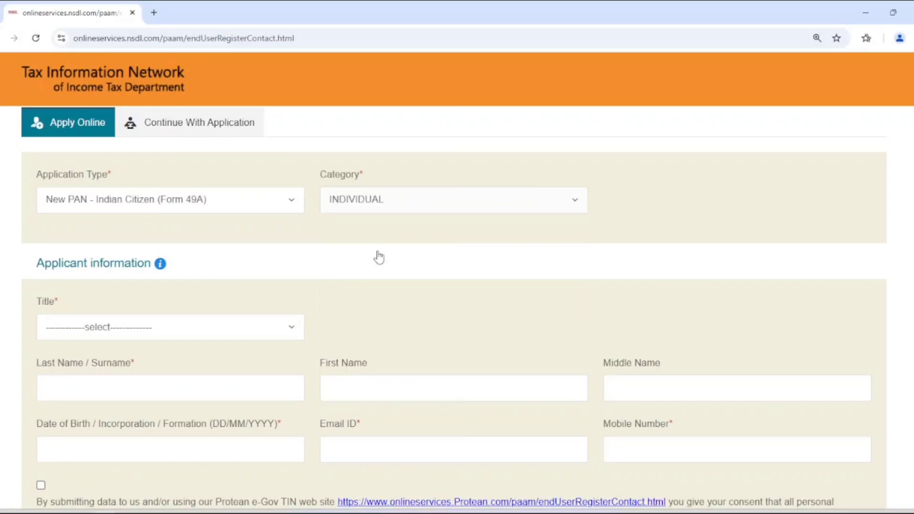
Set the applicant's title to Kumari in the applicant information
scroll(378, 257, down, 2)
click(185, 214)
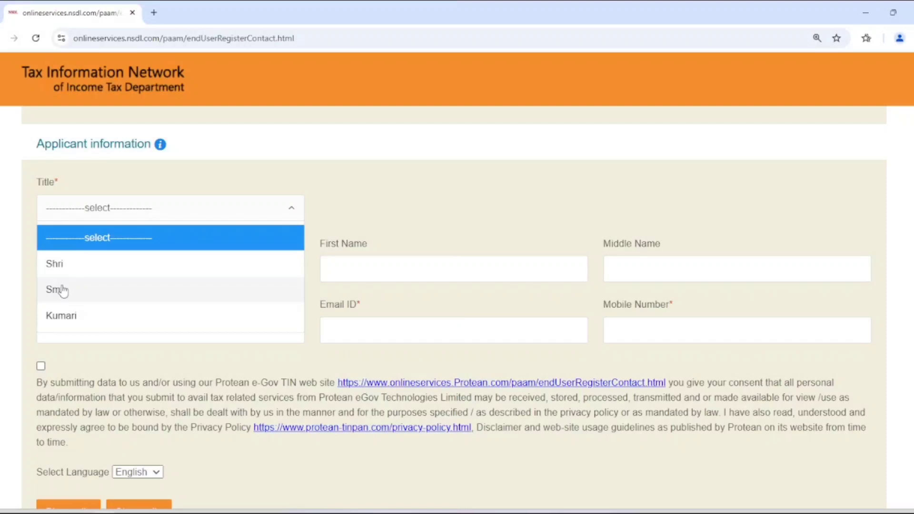
click(74, 317)
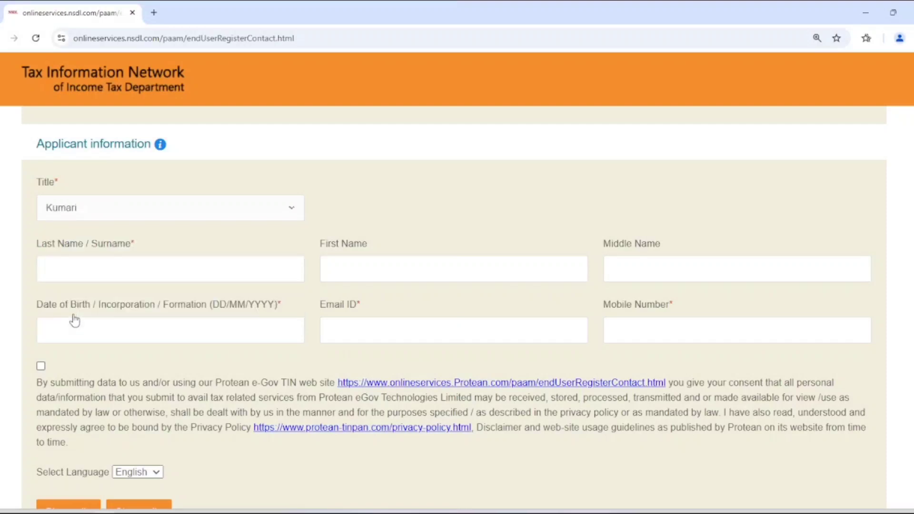
Go through the applicant's surname, first name, middle name, date of birth, email ID and mobile number fields
click(83, 270)
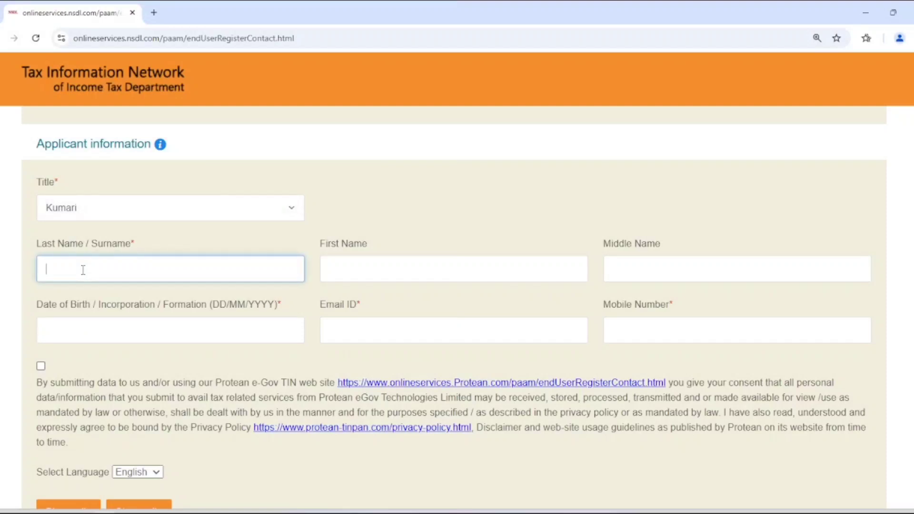
click(399, 263)
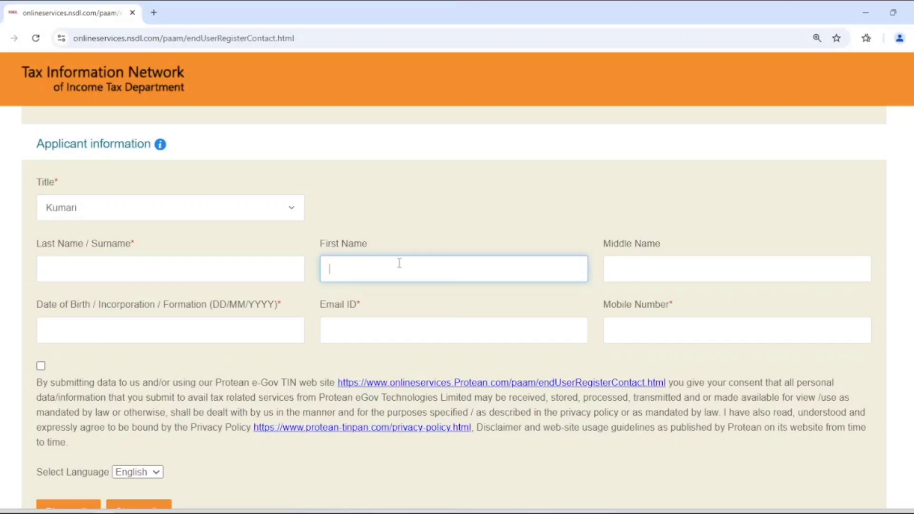
click(712, 266)
scroll(711, 266, down, 3)
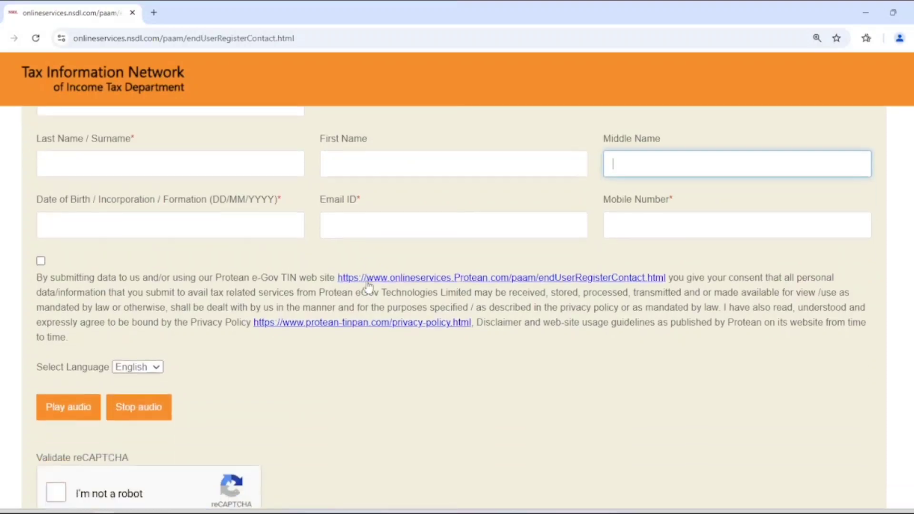
click(185, 209)
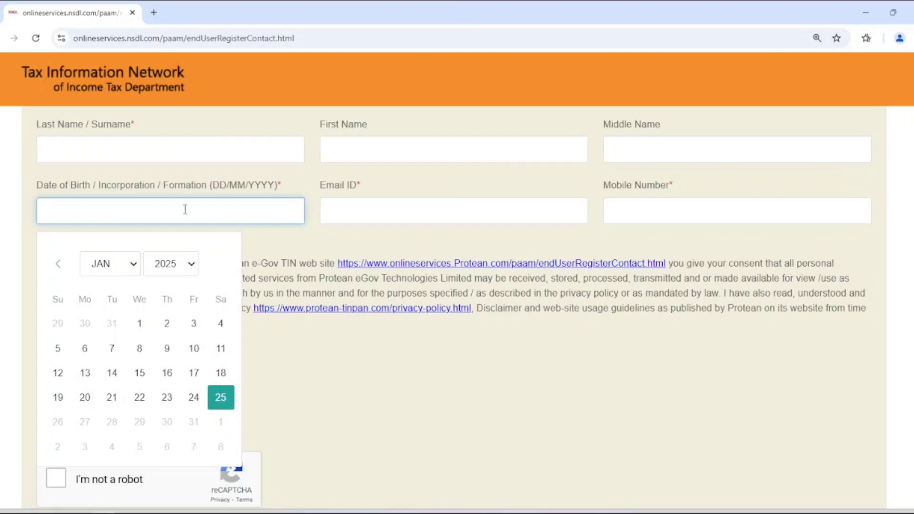
click(371, 210)
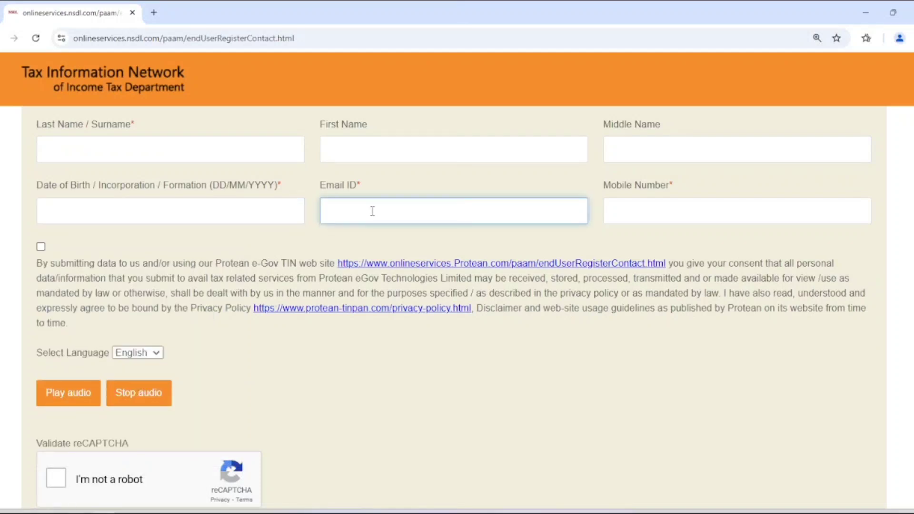
click(666, 209)
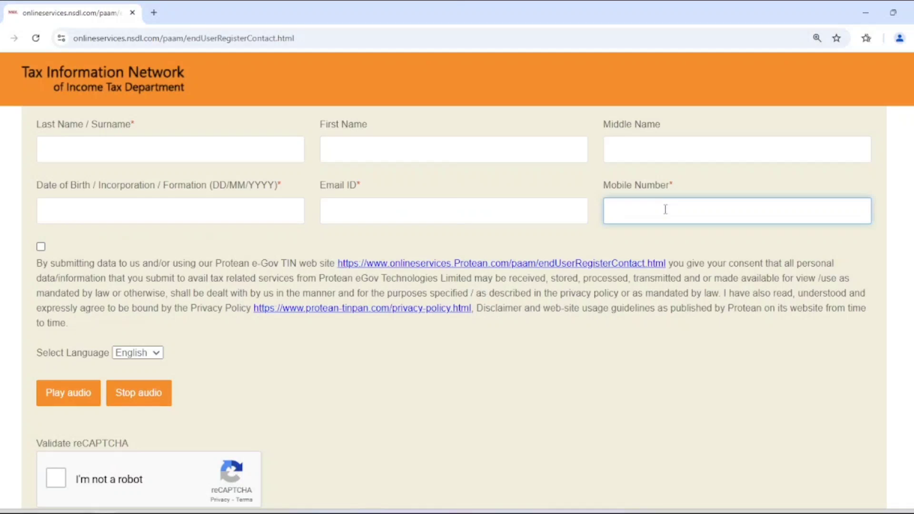
Accept the data consent statement, confirm the reCAPTCHA check and submit the applicant registration
click(40, 247)
scroll(436, 290, down, 3)
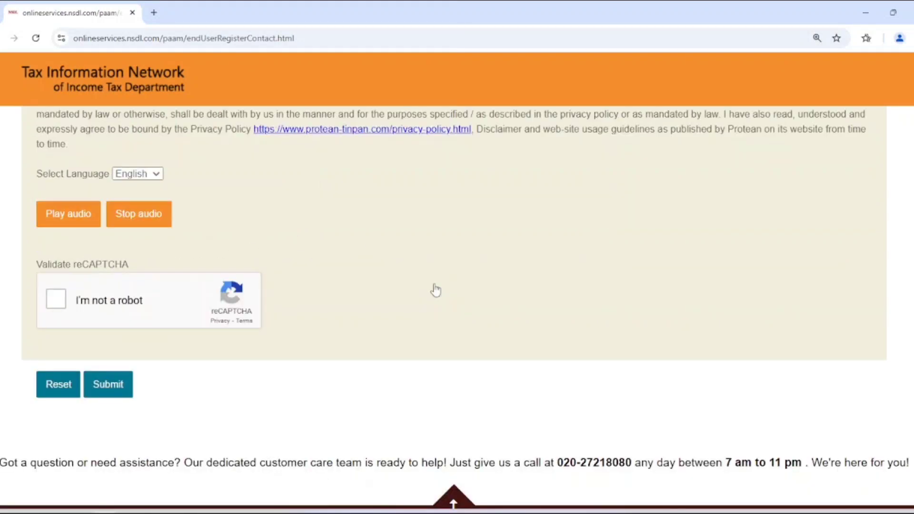
click(58, 303)
click(115, 391)
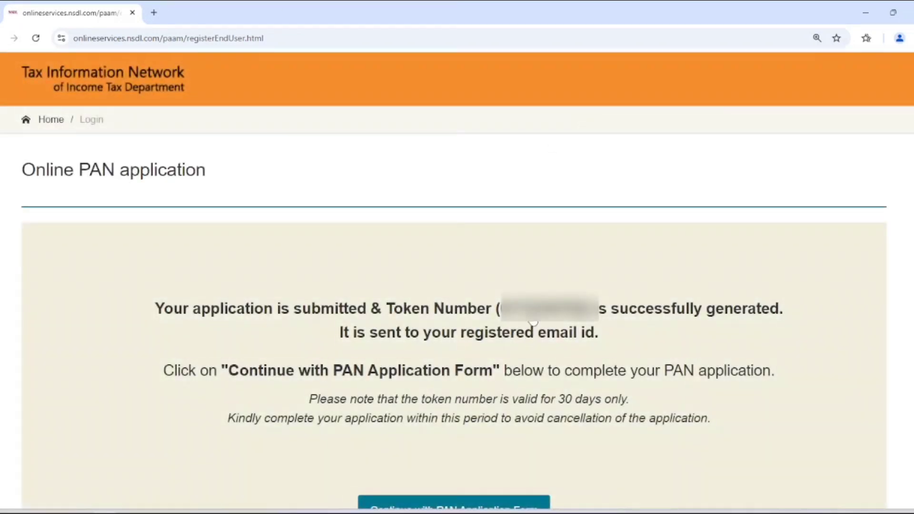
Highlight the generated token number and its validity period, and continue with the PAN application form
double_click(534, 314)
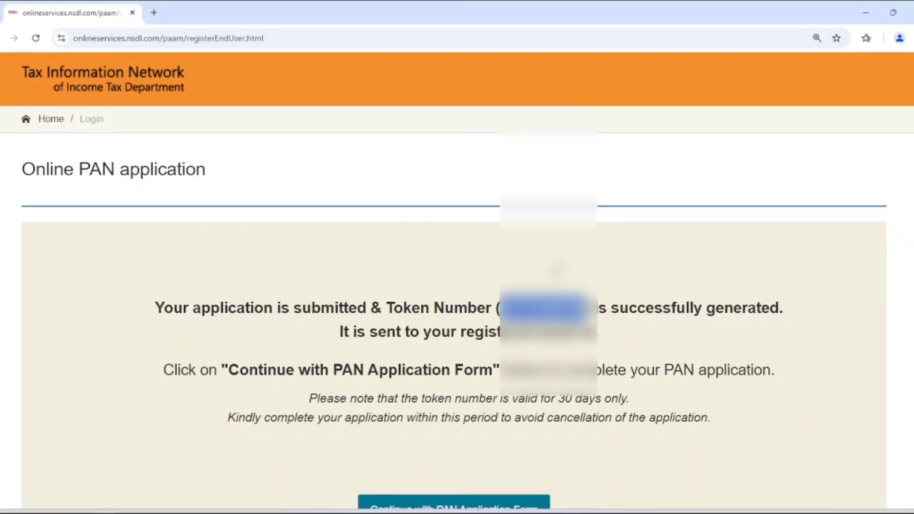
scroll(552, 281, down, 3)
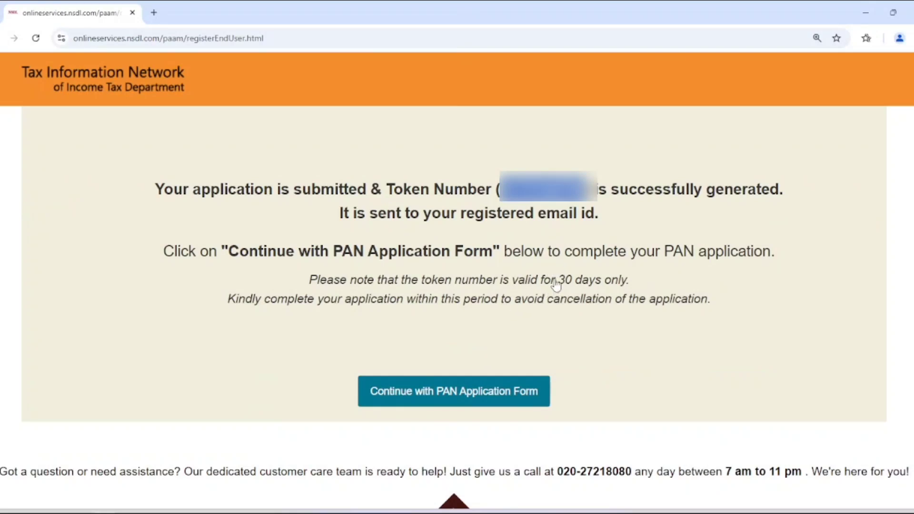
drag(555, 281, 641, 284)
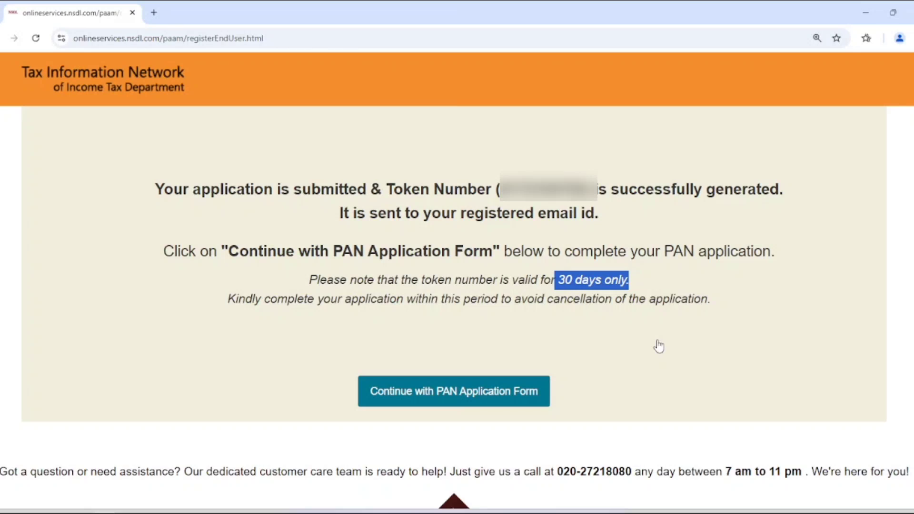
click(443, 398)
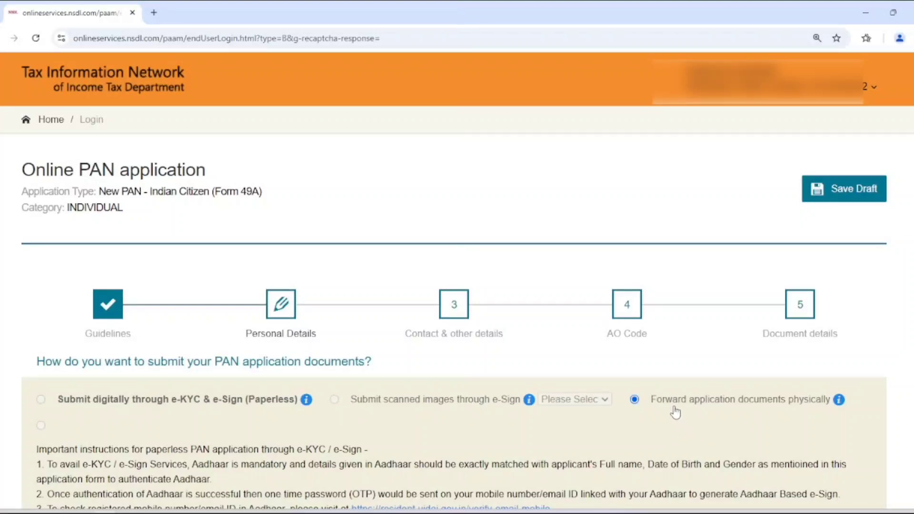
Review the option to forward application documents physically and the instructions for paperless e-KYC / e-Sign applications
drag(657, 401, 826, 404)
click(828, 420)
scroll(639, 214, down, 5)
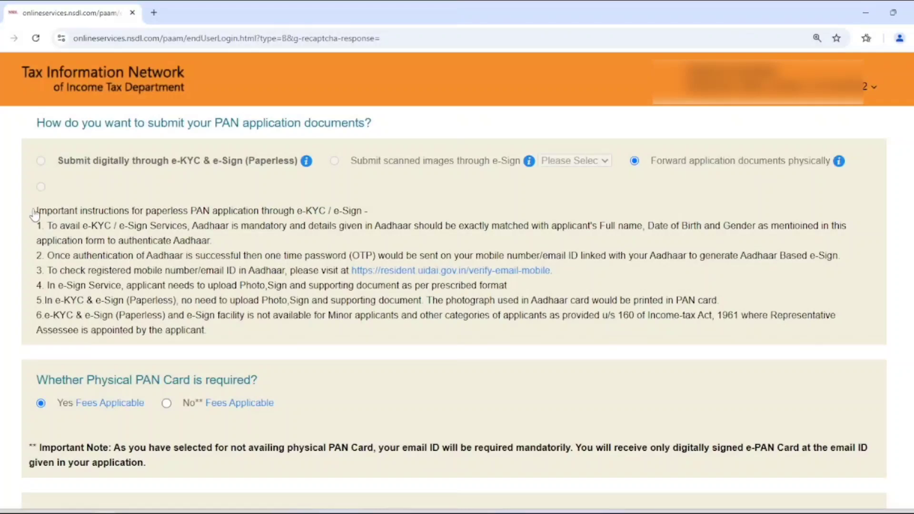
drag(34, 211, 396, 217)
click(396, 217)
scroll(296, 213, down, 4)
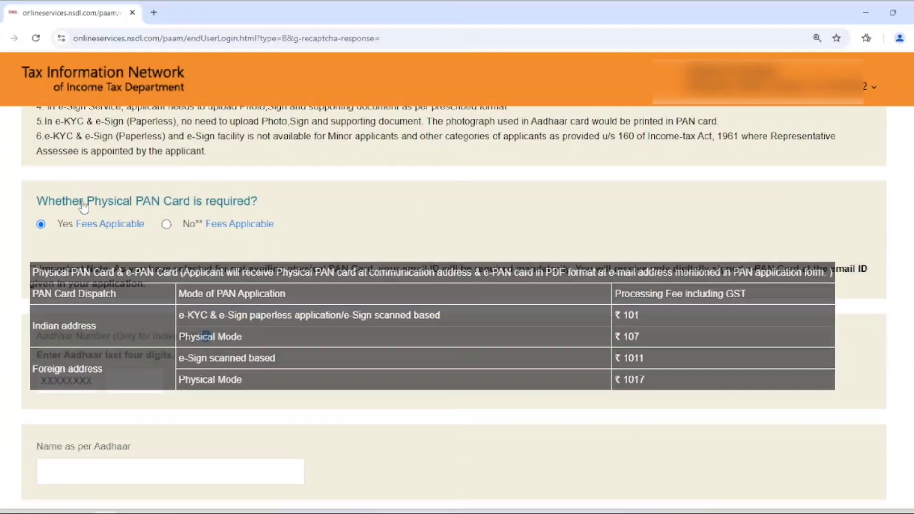
Examine the question about requiring a physical PAN card and the fees applicable to the Yes and No options
drag(87, 203, 272, 202)
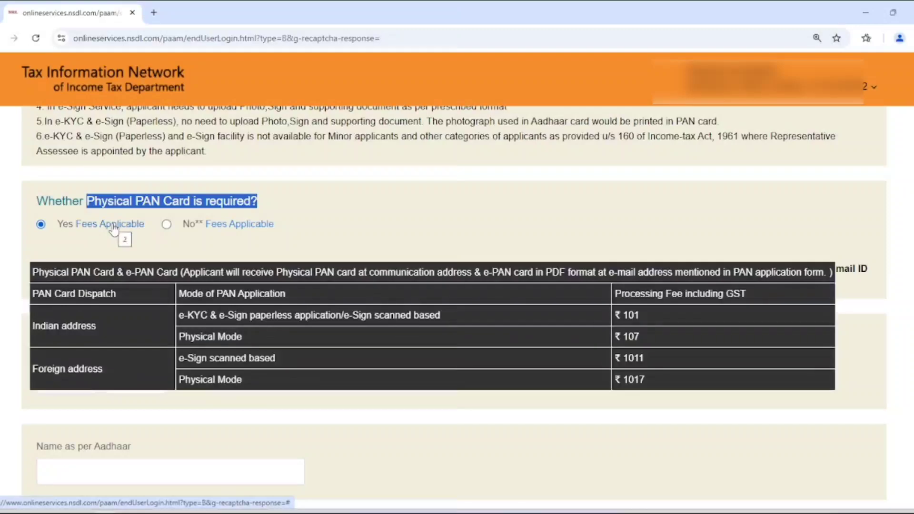
mouse_move(216, 227)
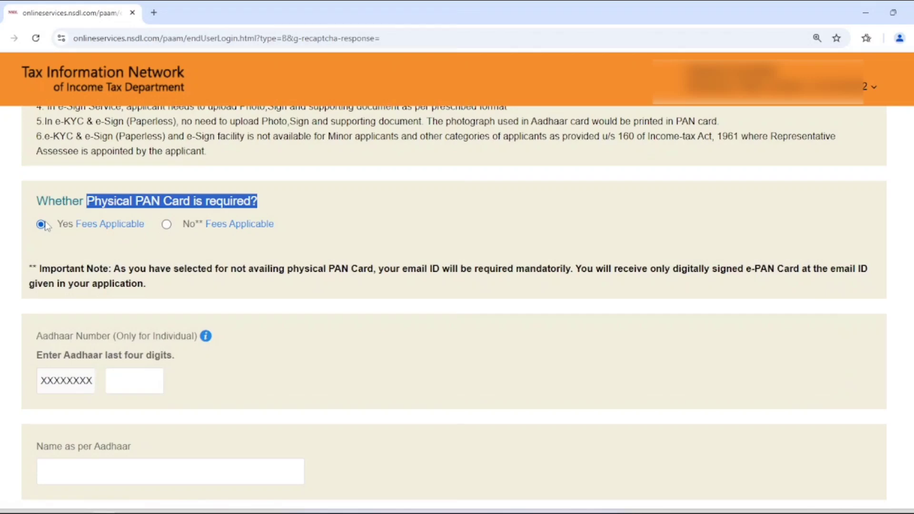
scroll(257, 214, down, 1)
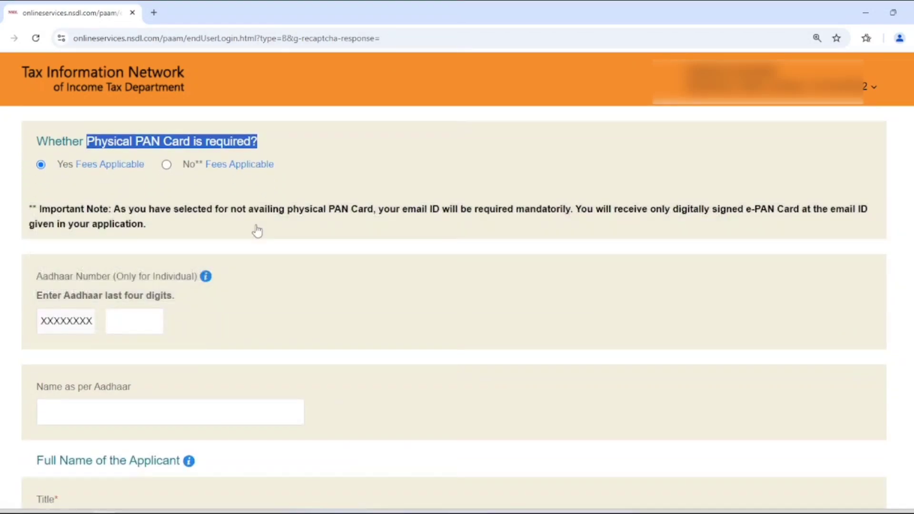
Go through the fields for the last four Aadhaar digits and the name as per Aadhaar
scroll(258, 231, down, 1)
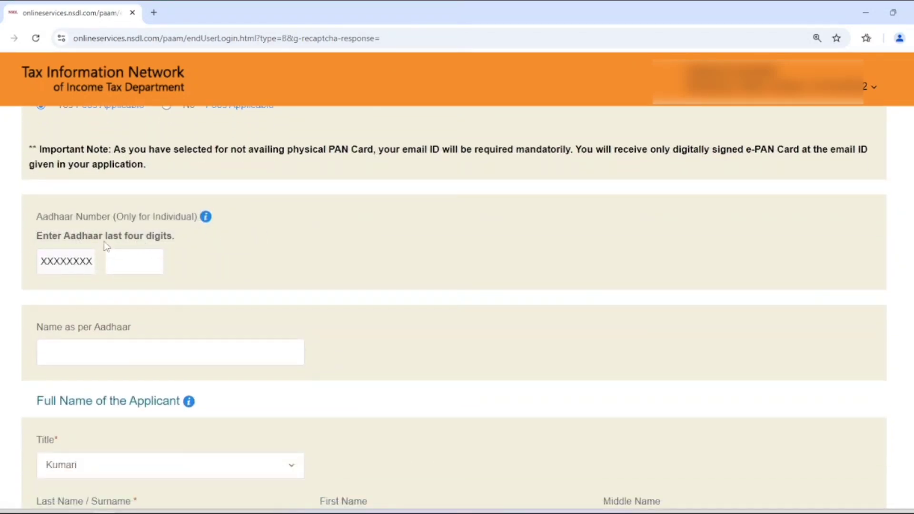
click(133, 260)
scroll(134, 260, down, 1)
click(102, 292)
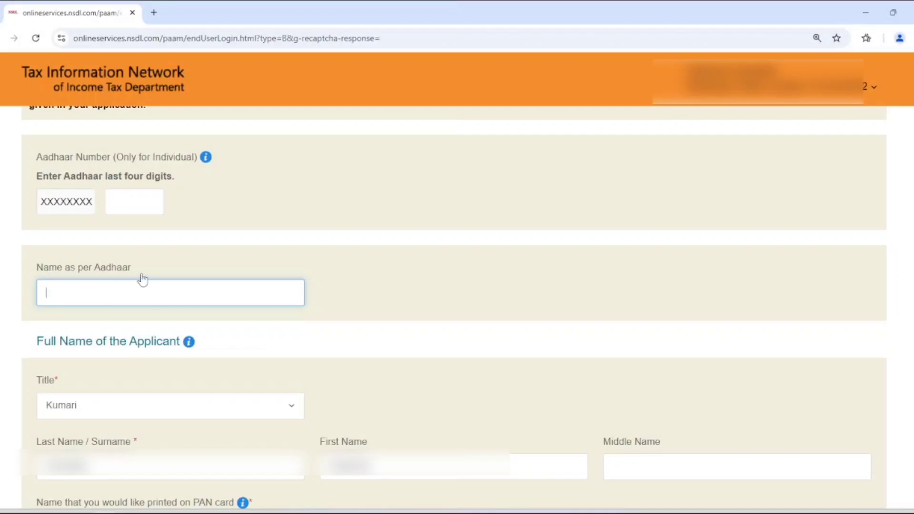
Check the name to print on the PAN card and set the applicant's gender to Female
scroll(237, 214, down, 5)
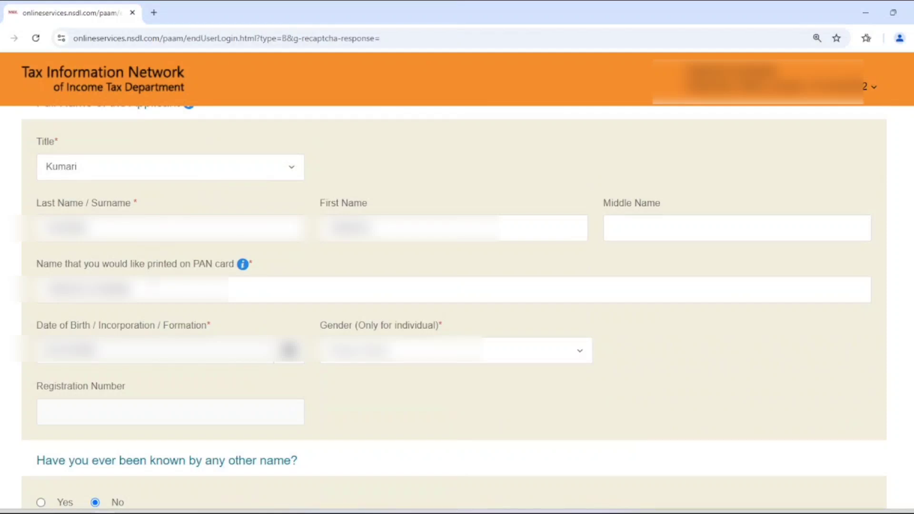
click(157, 289)
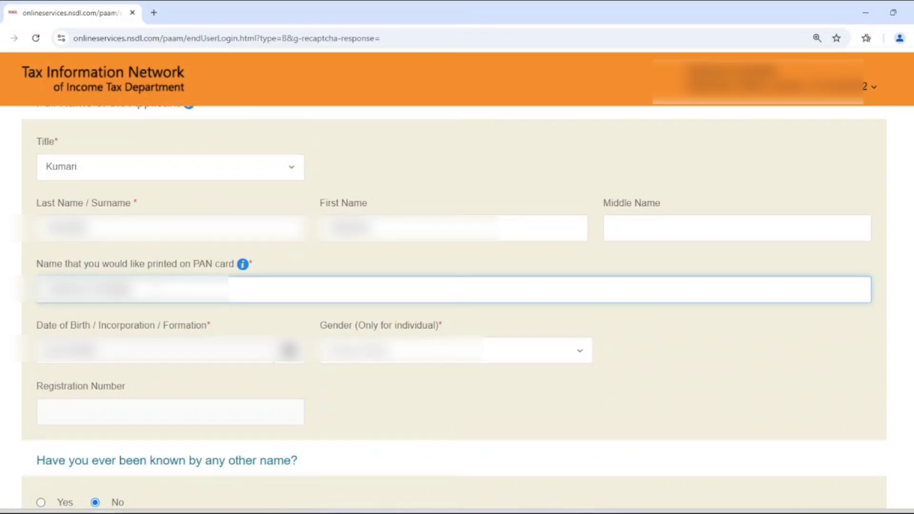
click(437, 358)
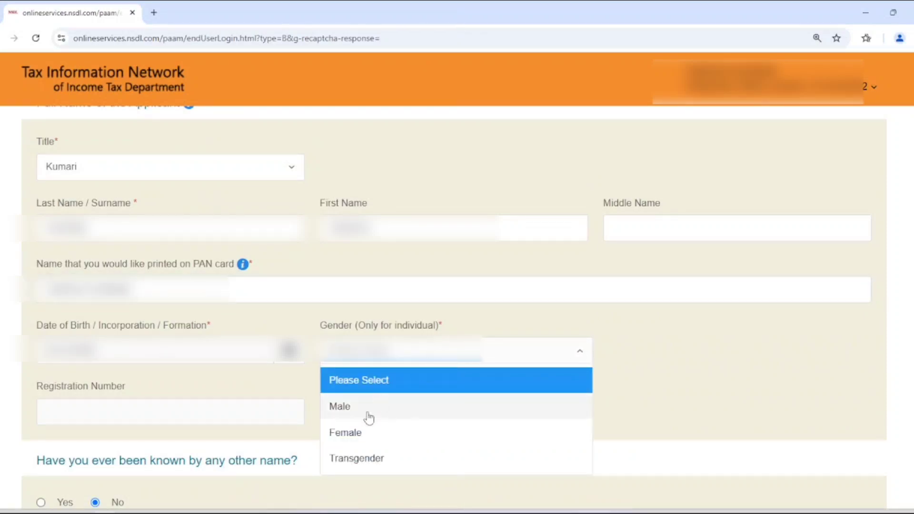
click(353, 442)
Review the question about having ever been known by any other name
scroll(495, 328, down, 3)
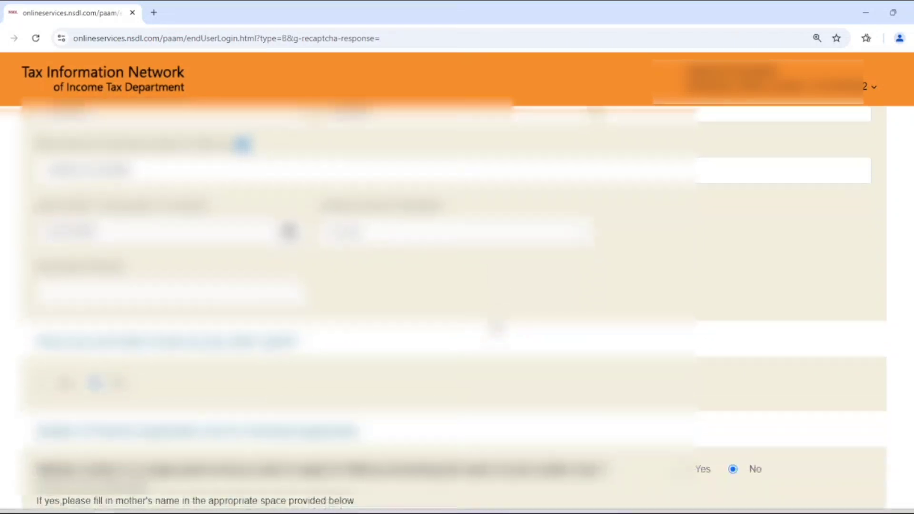
scroll(255, 317, down, 3)
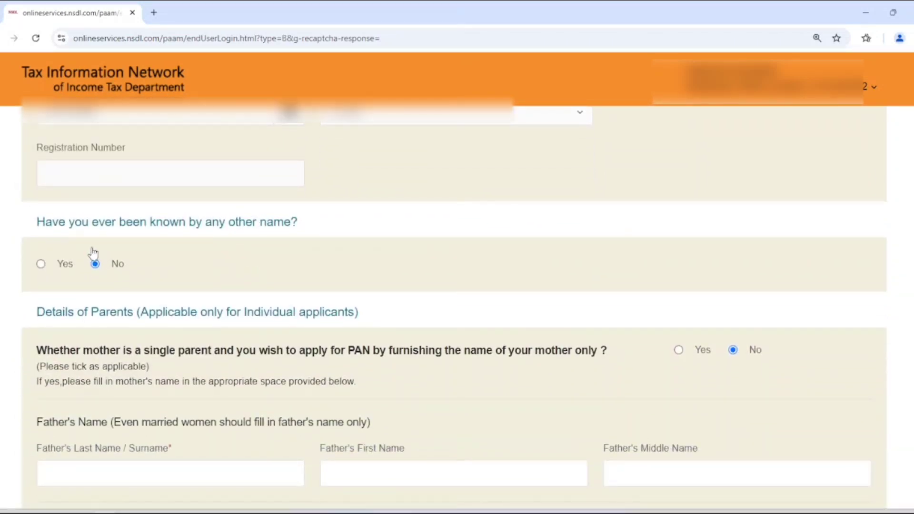
drag(43, 222, 295, 224)
click(286, 210)
Fill in the father's last, first and middle names in the Details of Parents section
scroll(252, 214, down, 3)
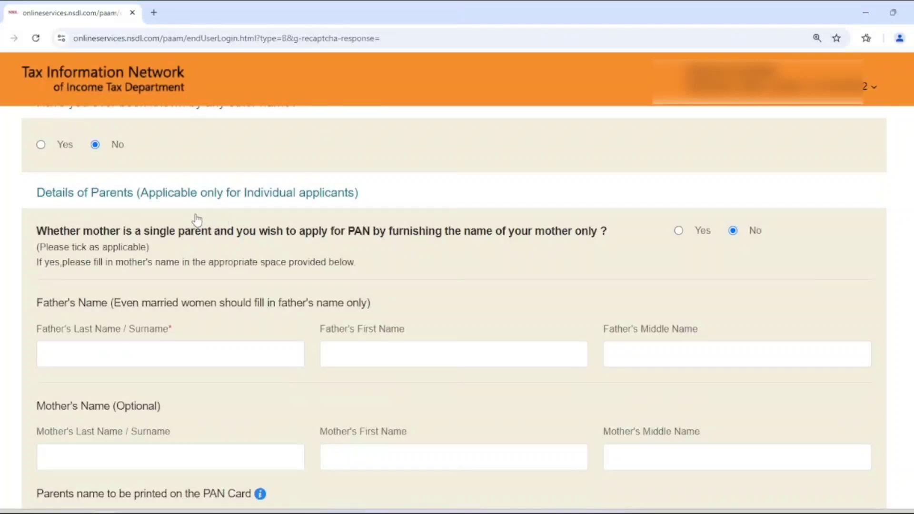
click(99, 355)
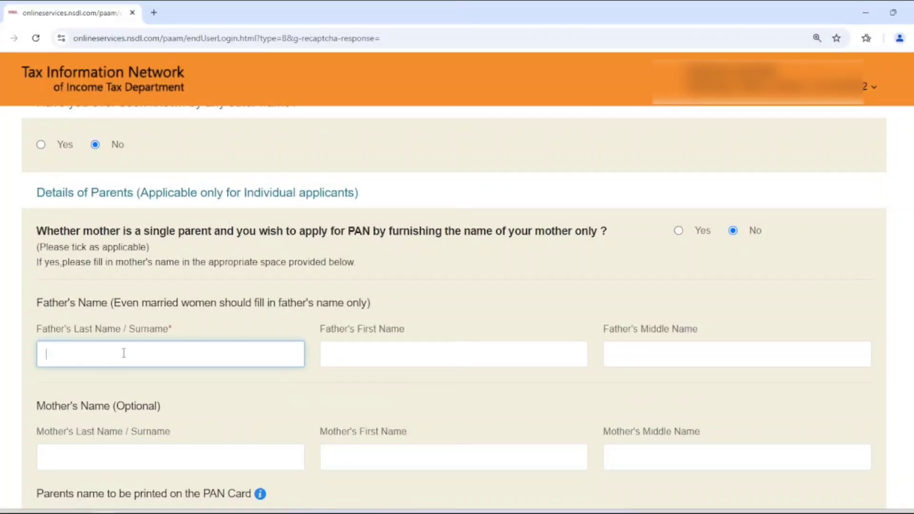
click(405, 355)
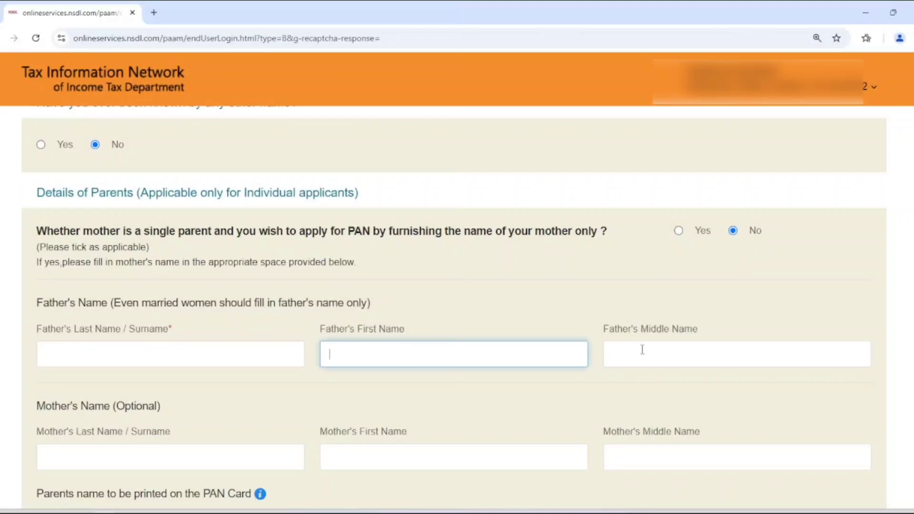
click(643, 350)
Leave the optional mother's name blank, keep Father's Name for printing on the card, and continue to Contact & other details
scroll(533, 293, down, 3)
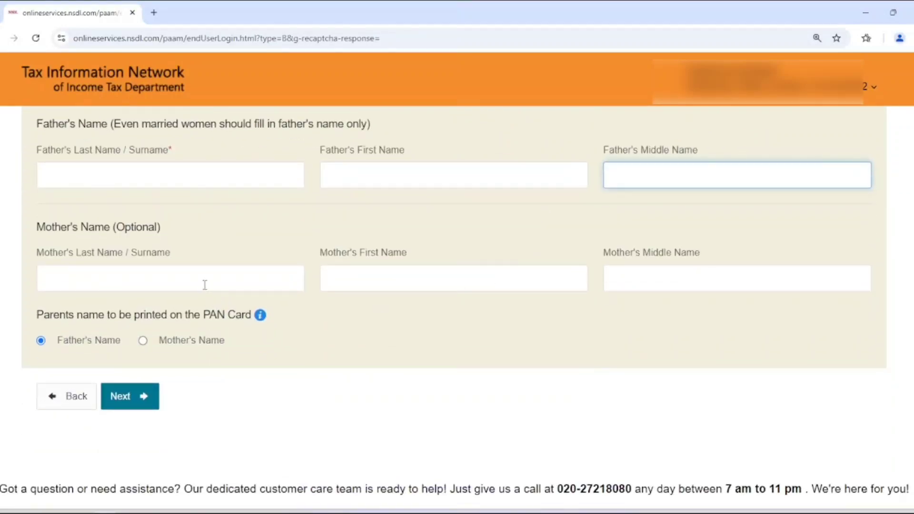
click(205, 283)
click(440, 286)
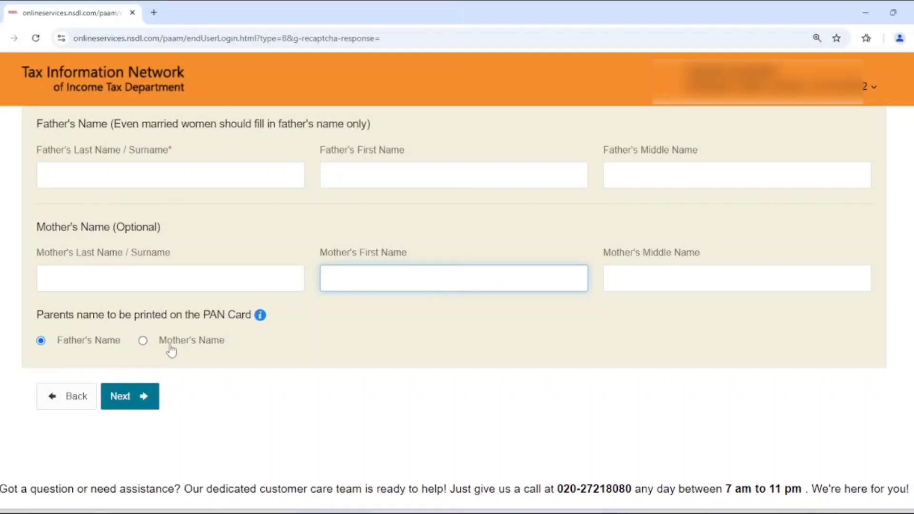
scroll(330, 345, down, 2)
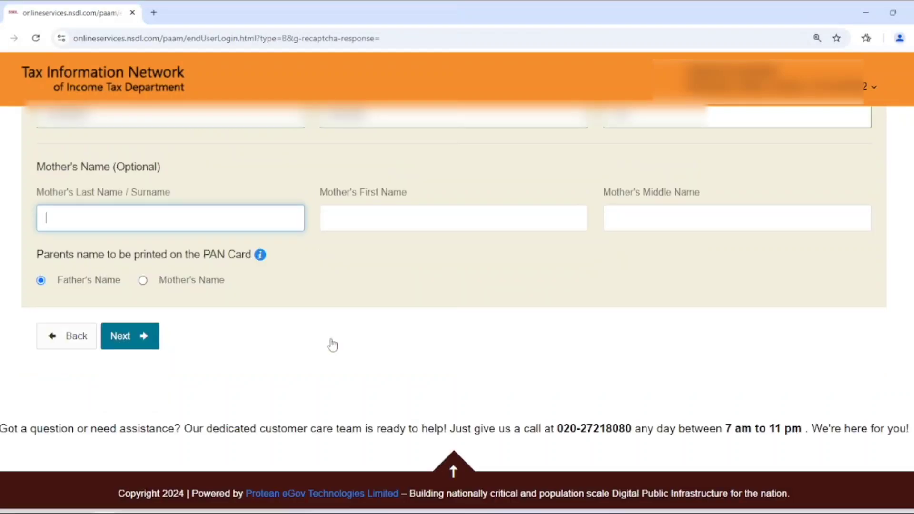
click(126, 337)
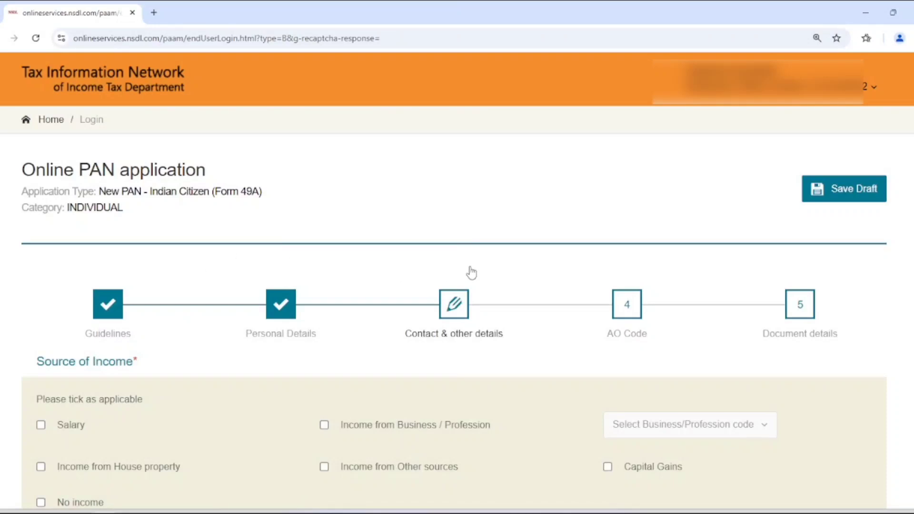
Declare No income as the source of income and choose Residence as the address for communication
scroll(484, 239, down, 2)
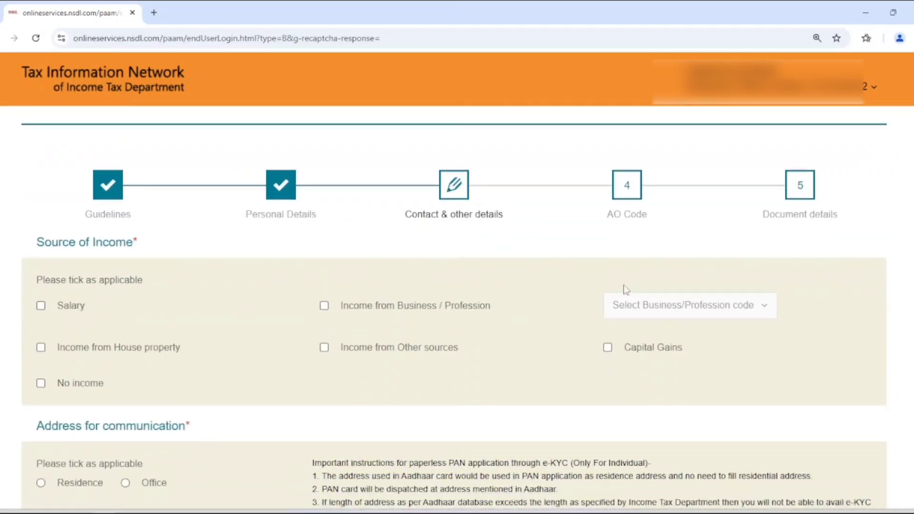
click(52, 384)
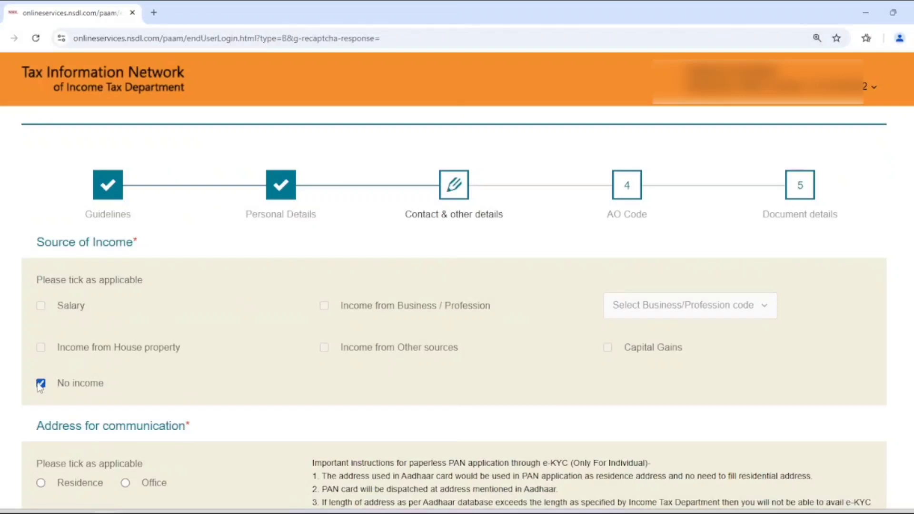
scroll(202, 277, down, 3)
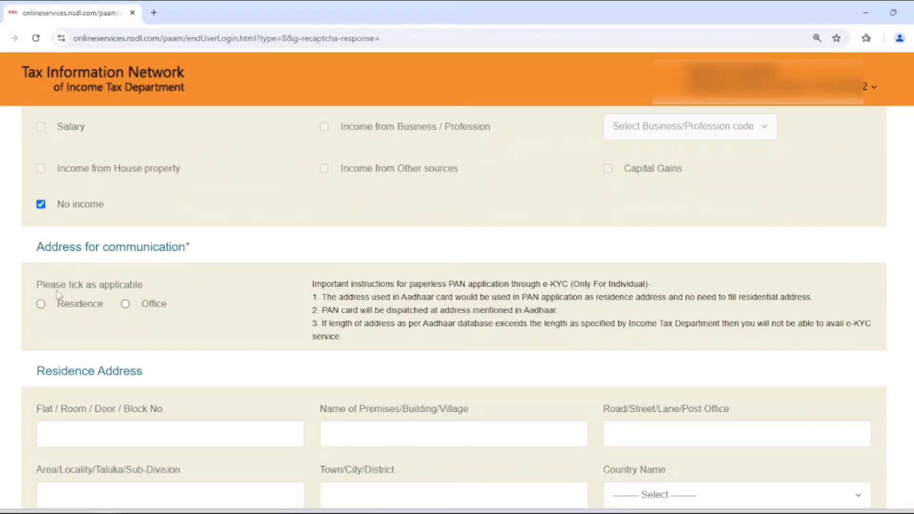
click(41, 305)
Fill in the applicant's residence address, including country, state and pin code
scroll(276, 207, down, 2)
scroll(283, 202, down, 1)
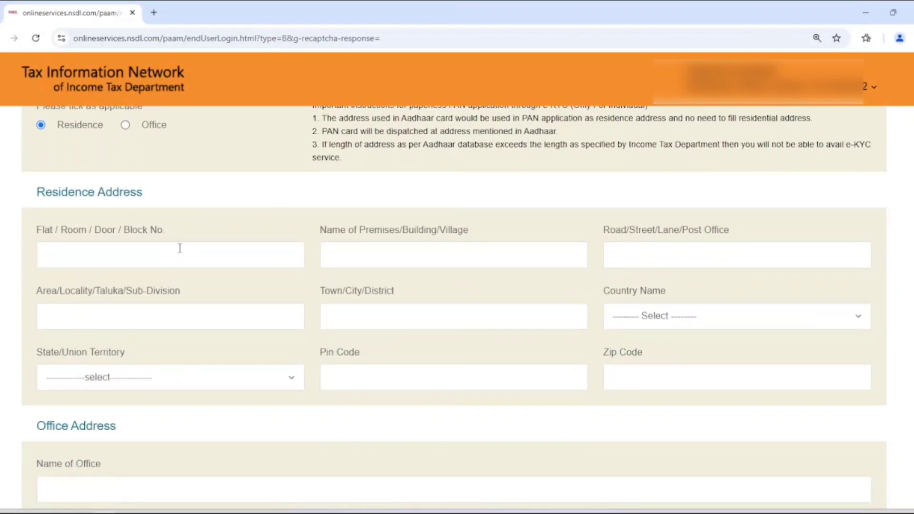
click(231, 254)
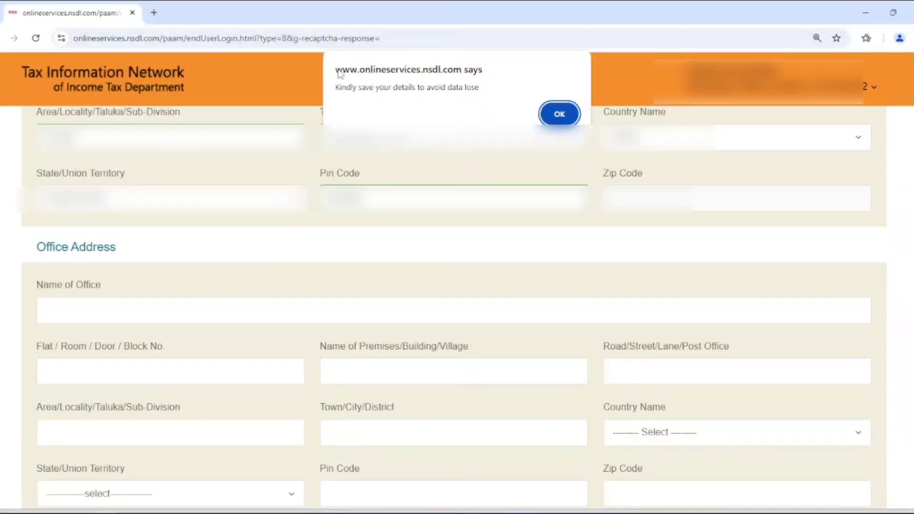
Dismiss the save reminder, save the application as a draft, and decline storing the address in the browser
drag(337, 88, 474, 94)
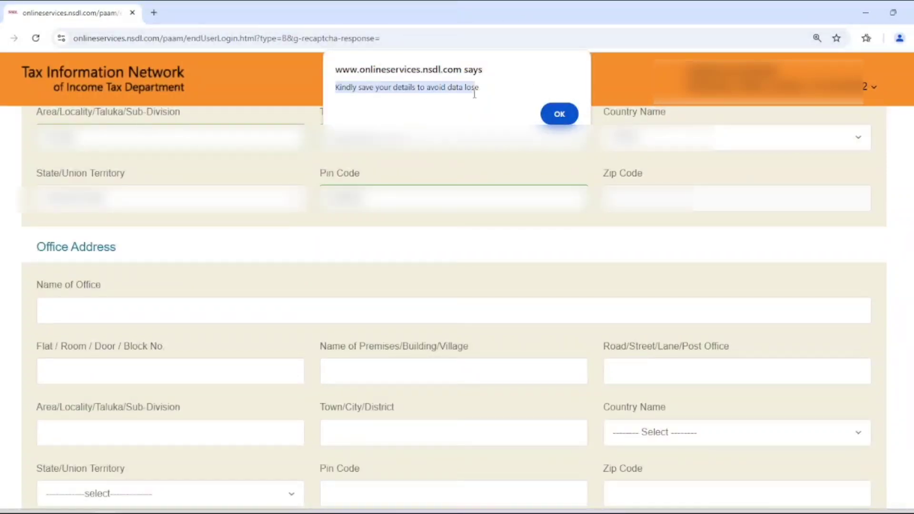
click(555, 115)
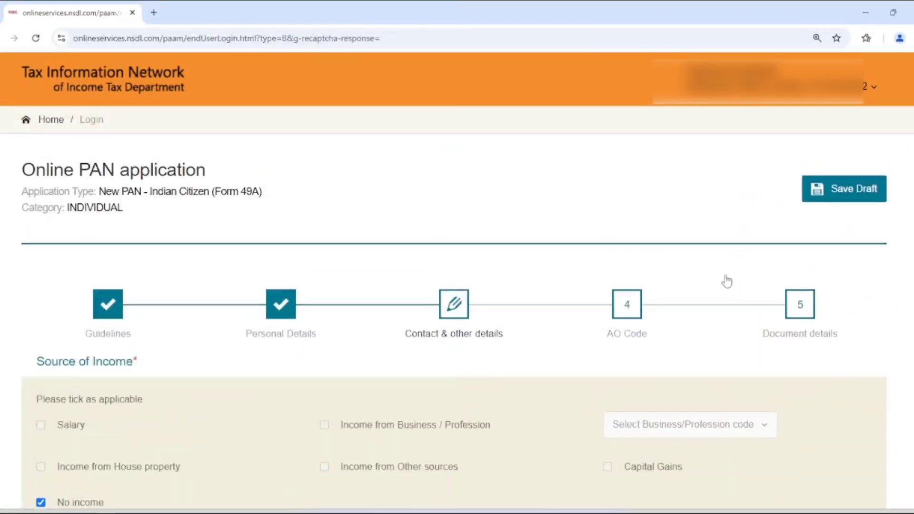
click(850, 196)
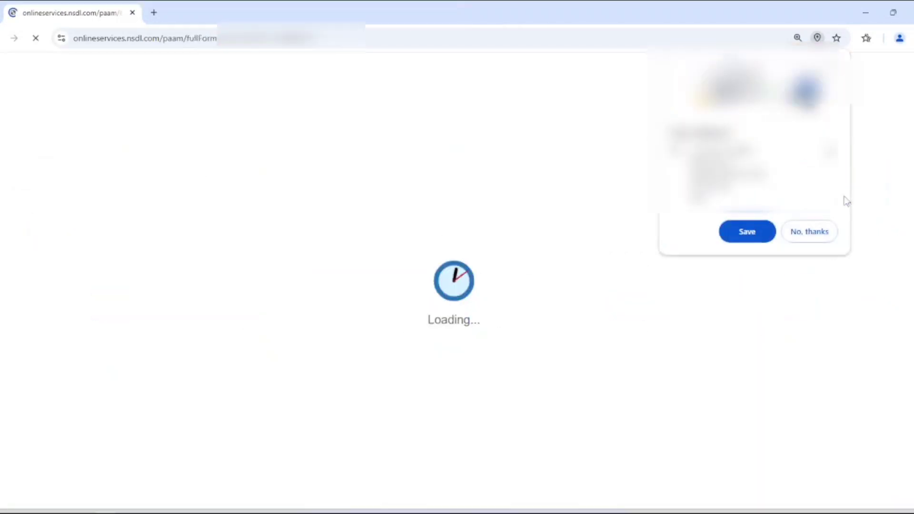
click(807, 231)
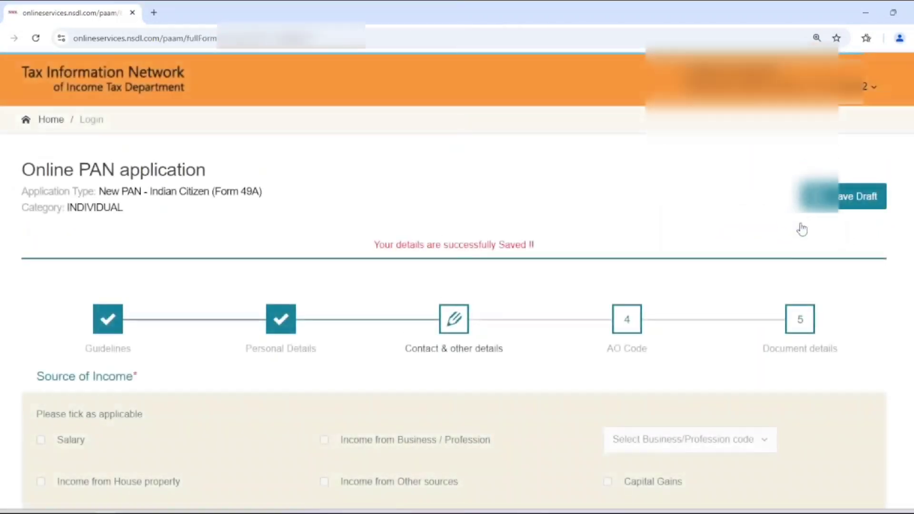
drag(380, 245, 546, 242)
click(585, 201)
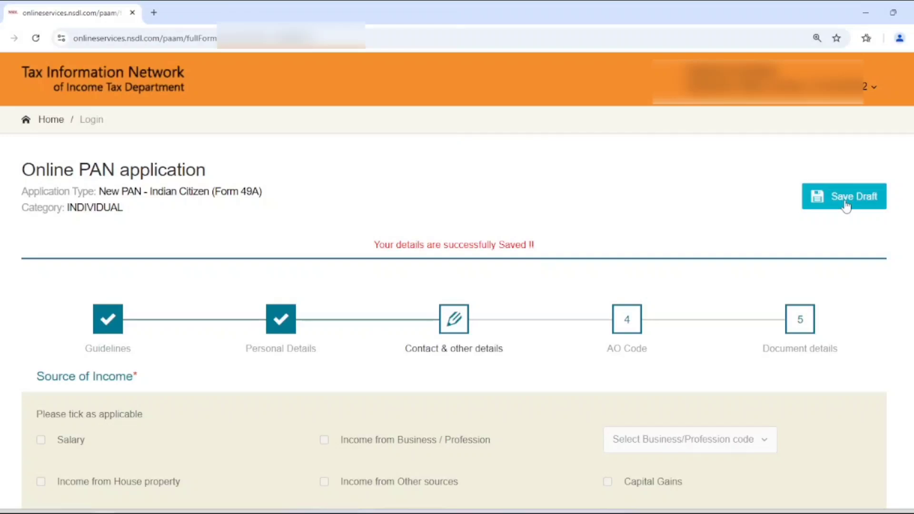
Leave the office address blank and set the telephone country code to INDIA (91)
scroll(460, 275, down, 10)
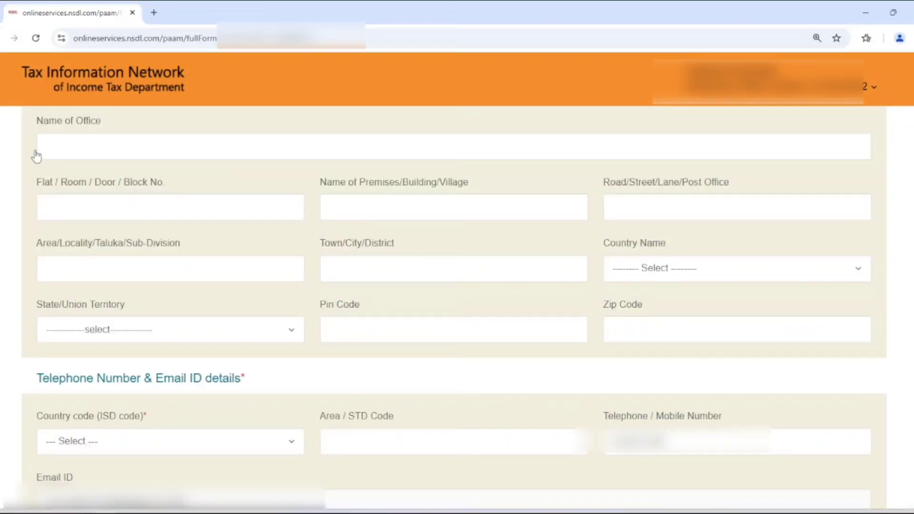
scroll(38, 152, up, 1)
drag(41, 152, 119, 151)
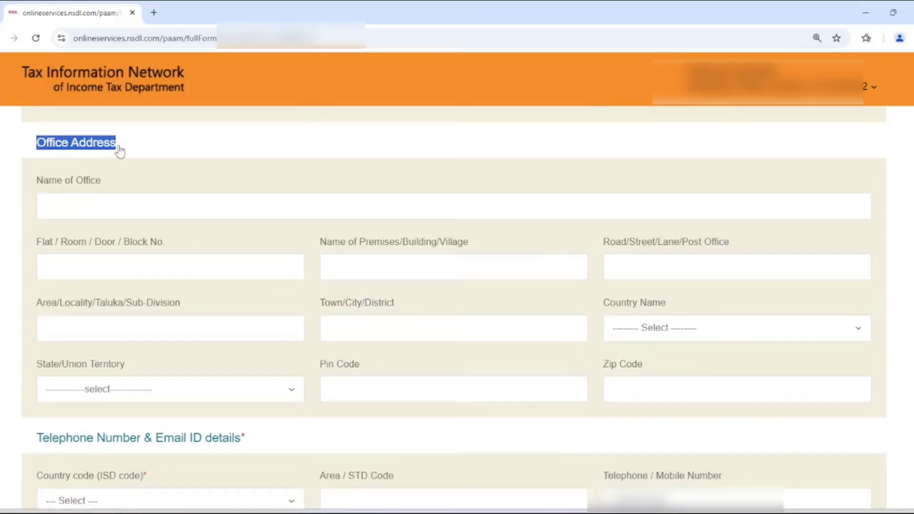
scroll(229, 198, down, 5)
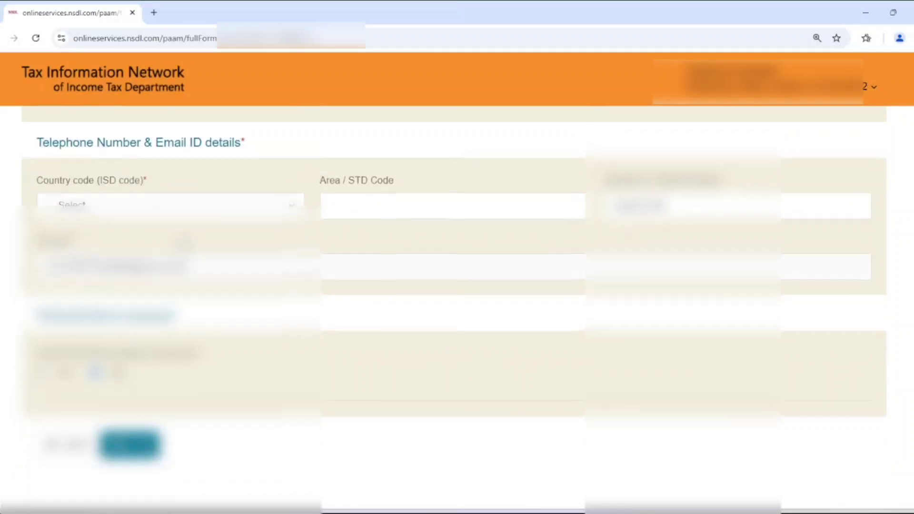
click(193, 205)
text(IND)
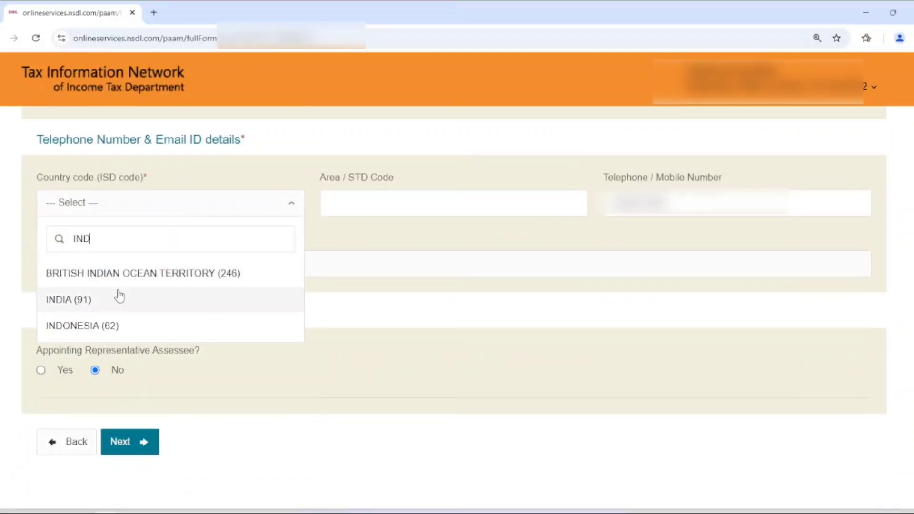
click(119, 296)
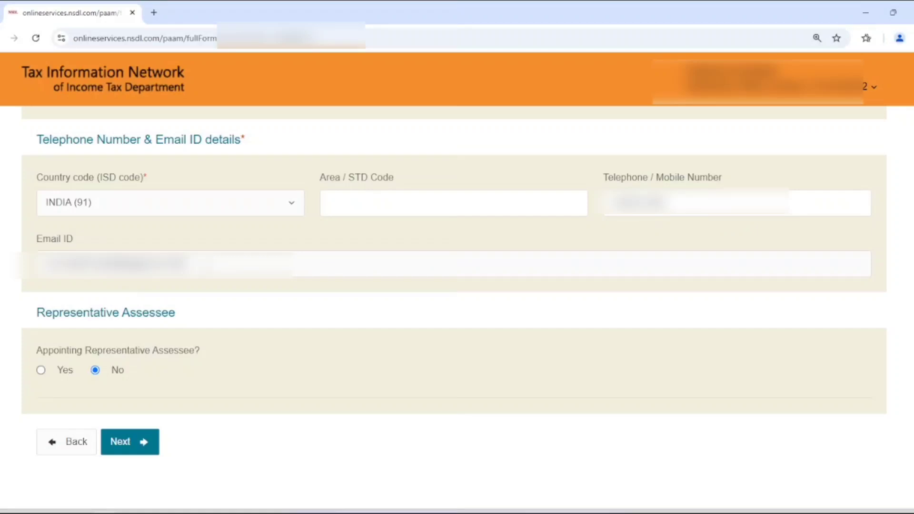
Set Appointing Representative Assessee to Yes
scroll(215, 276, down, 2)
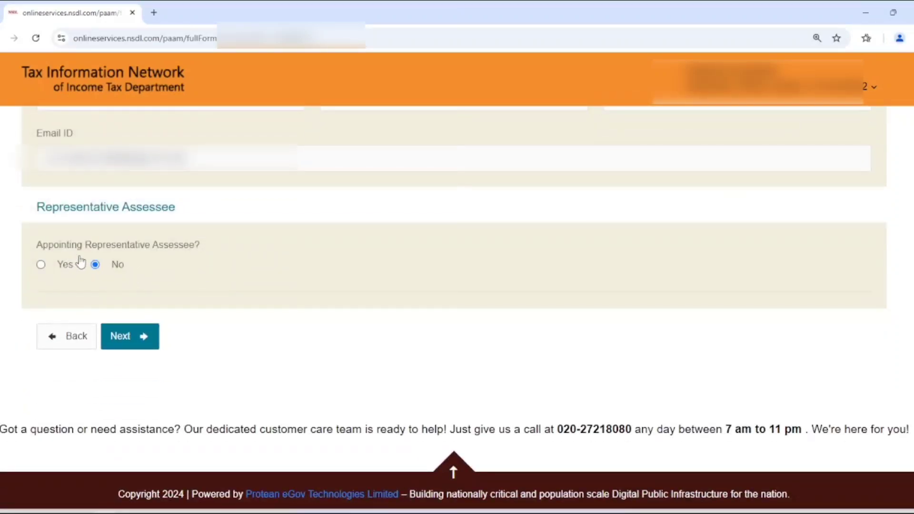
scroll(254, 360, up, 2)
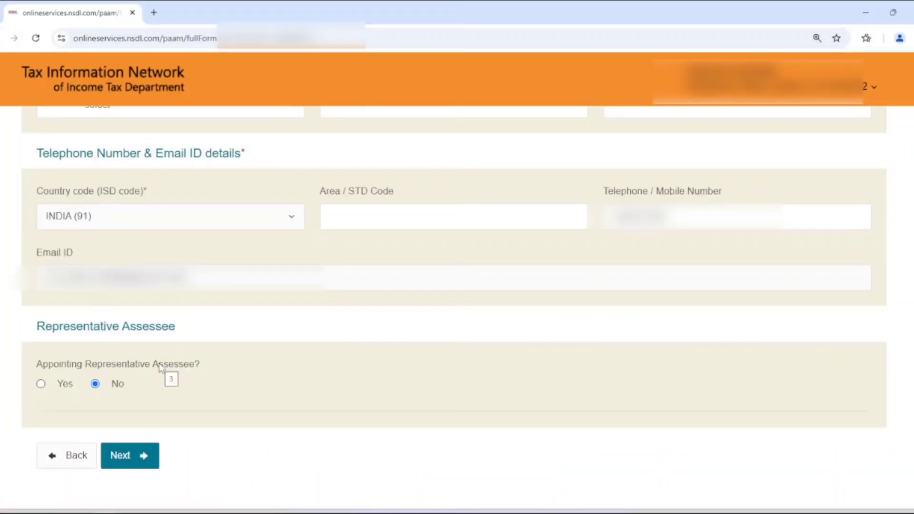
click(42, 385)
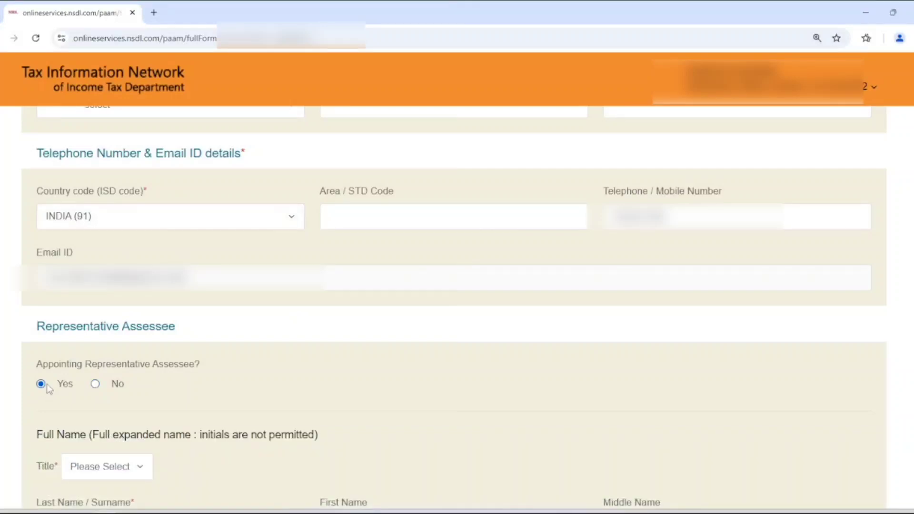
Fill in the representative assessee's title as Shri, their full name, and their address with INDIA as the country
scroll(211, 272, down, 5)
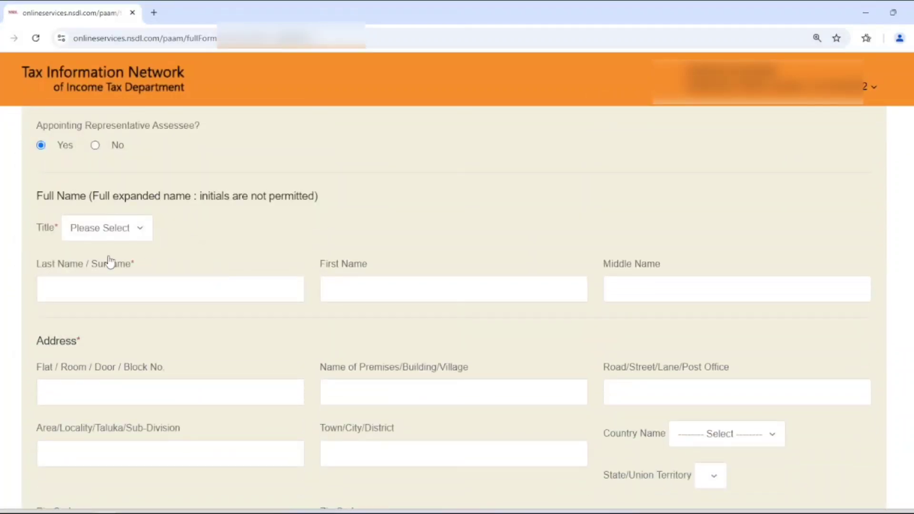
click(113, 232)
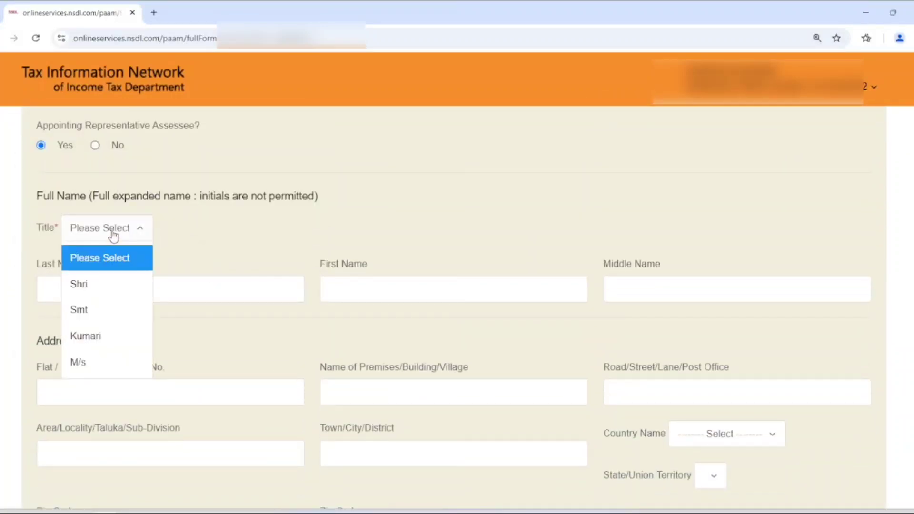
click(98, 284)
scroll(101, 278, down, 1)
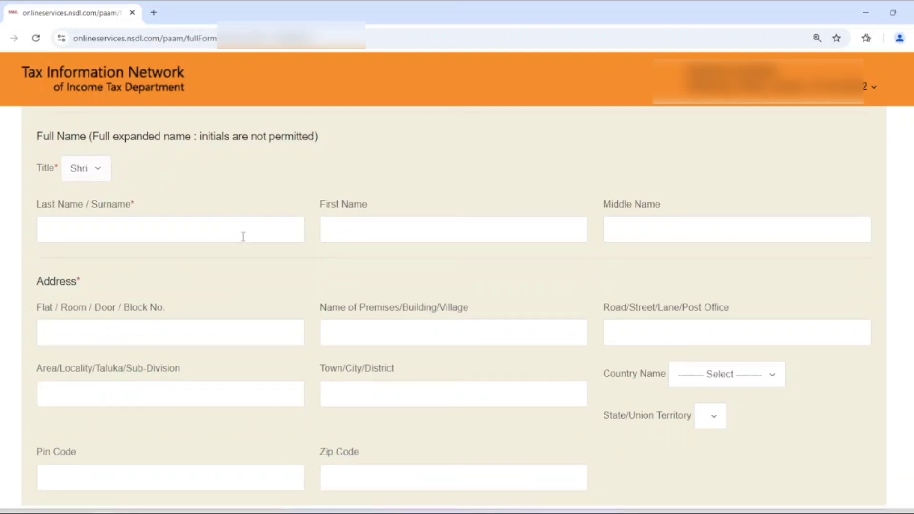
click(226, 227)
click(338, 229)
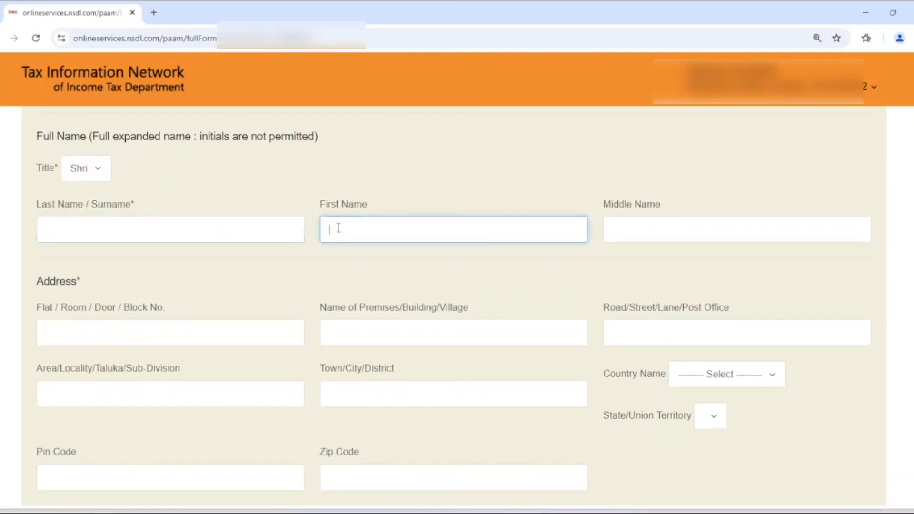
scroll(476, 196, down, 2)
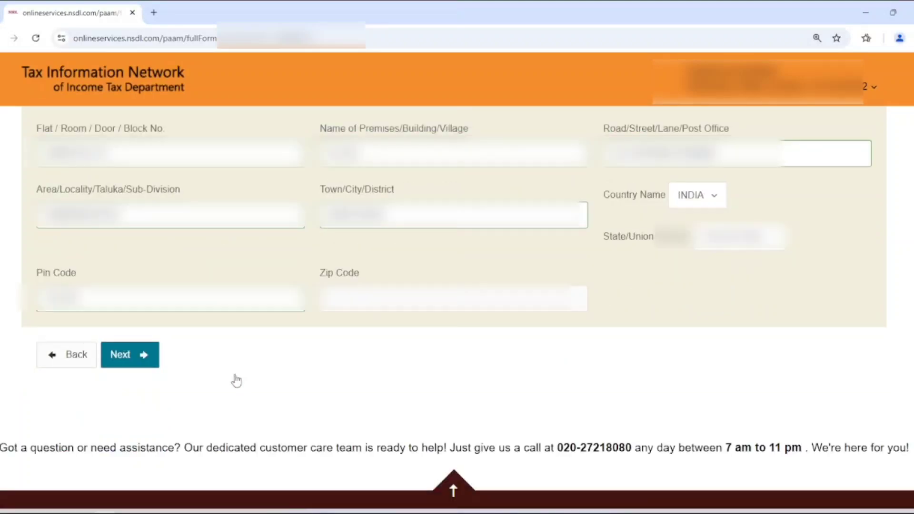
Continue to the AO Code section and save the application draft again
click(131, 355)
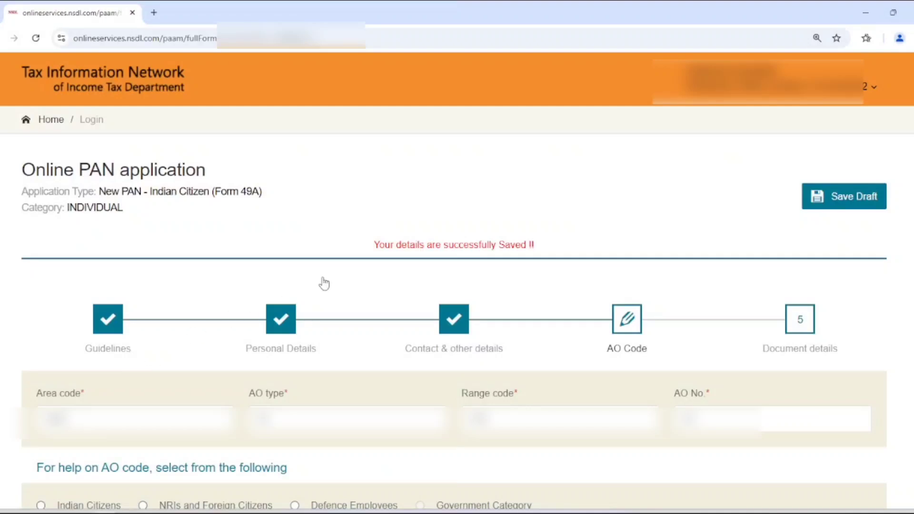
drag(373, 246, 542, 247)
click(852, 204)
Choose Indian Citizens in the AO code help section and select the applicant's state
scroll(618, 190, down, 3)
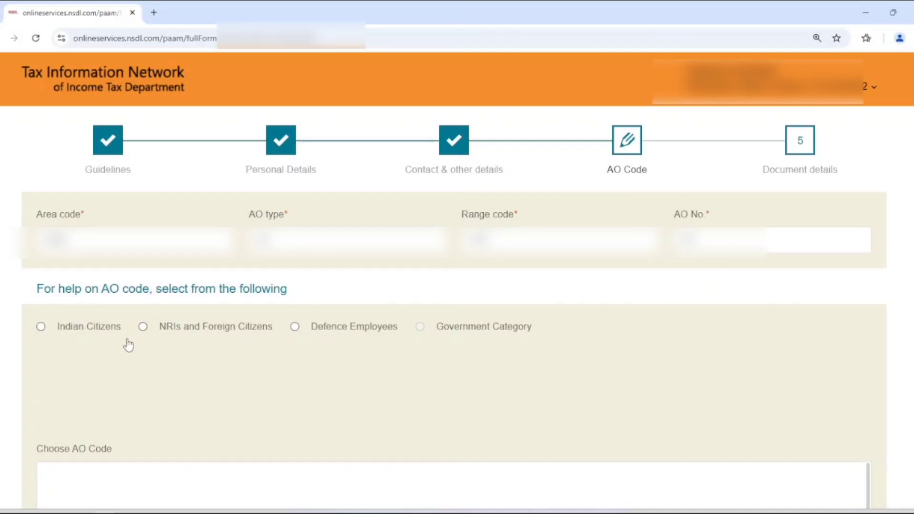
scroll(125, 339, down, 1)
click(41, 266)
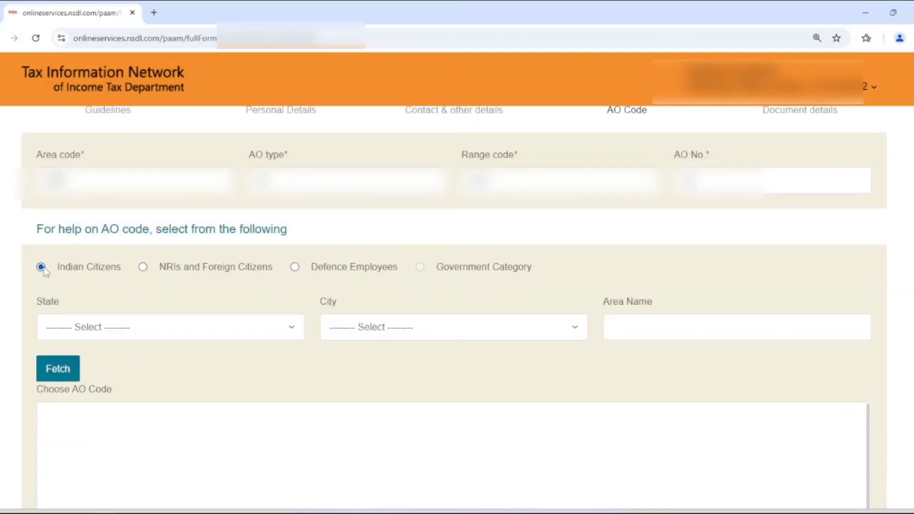
click(111, 329)
text(RAJ)
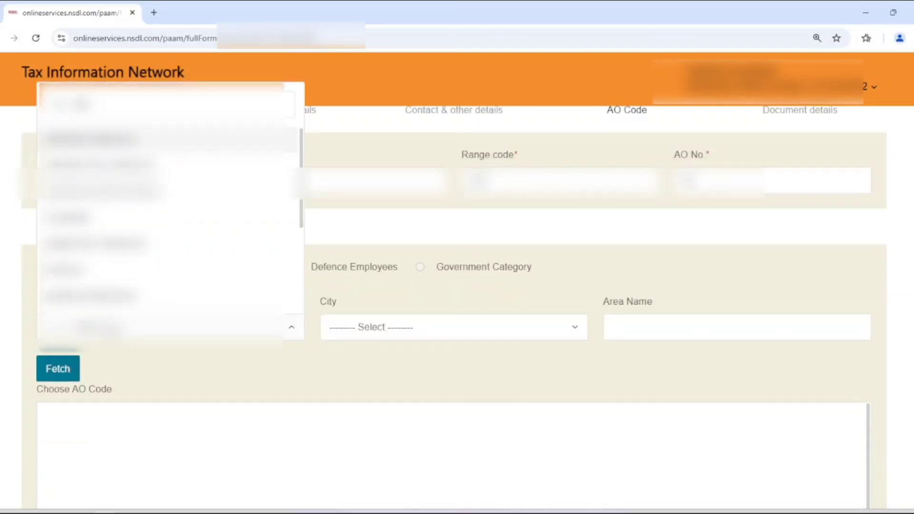
key(Return)
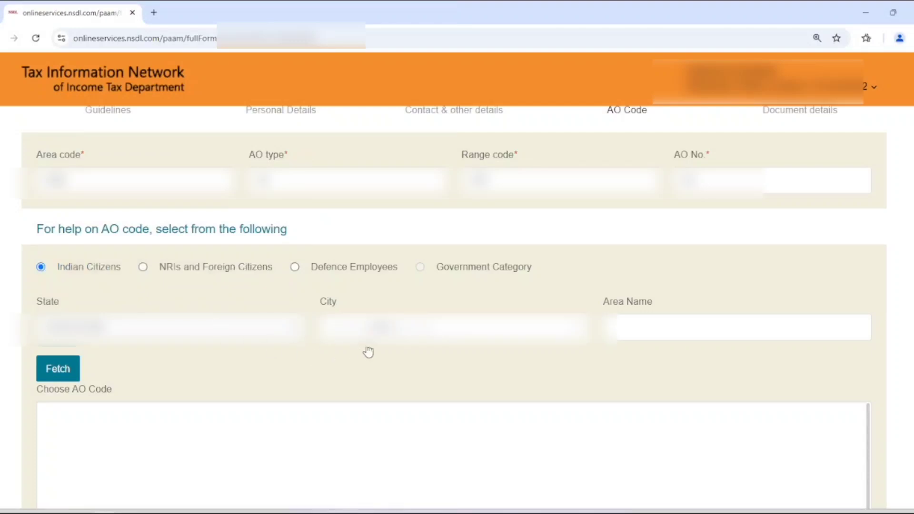
Select the applicant's city in the AO code help section and fetch the matching AO codes
click(376, 329)
text(JAI)
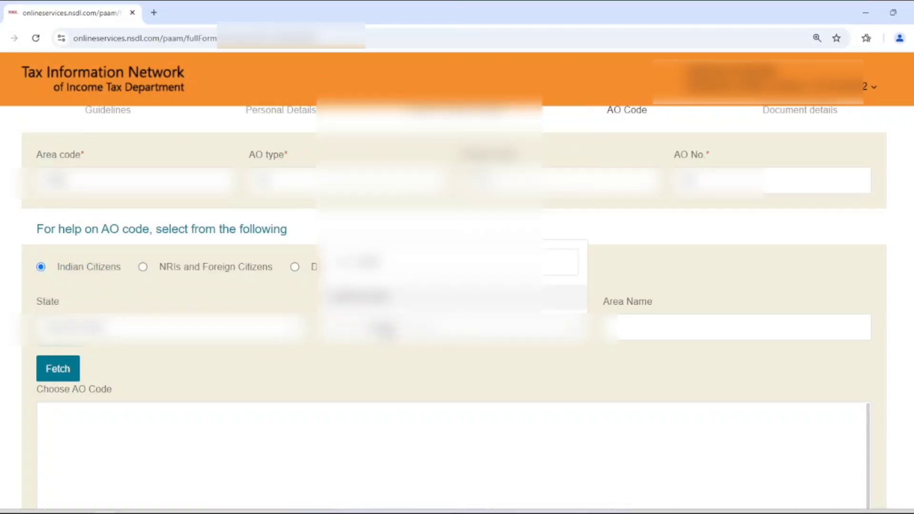
click(403, 297)
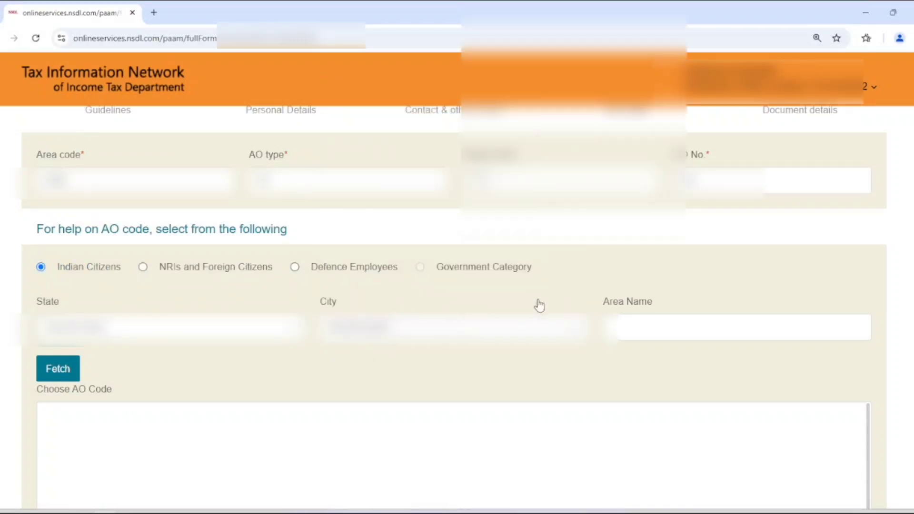
click(651, 329)
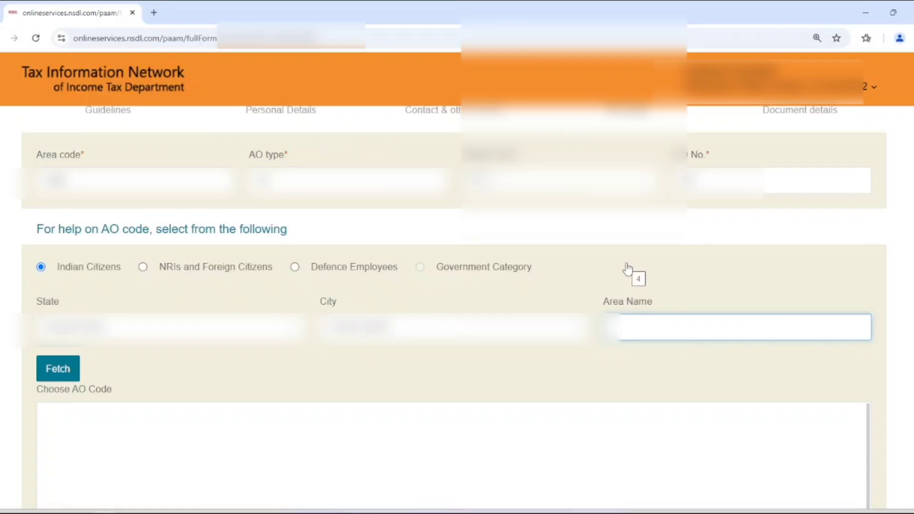
scroll(628, 270, down, 4)
scroll(627, 269, up, 4)
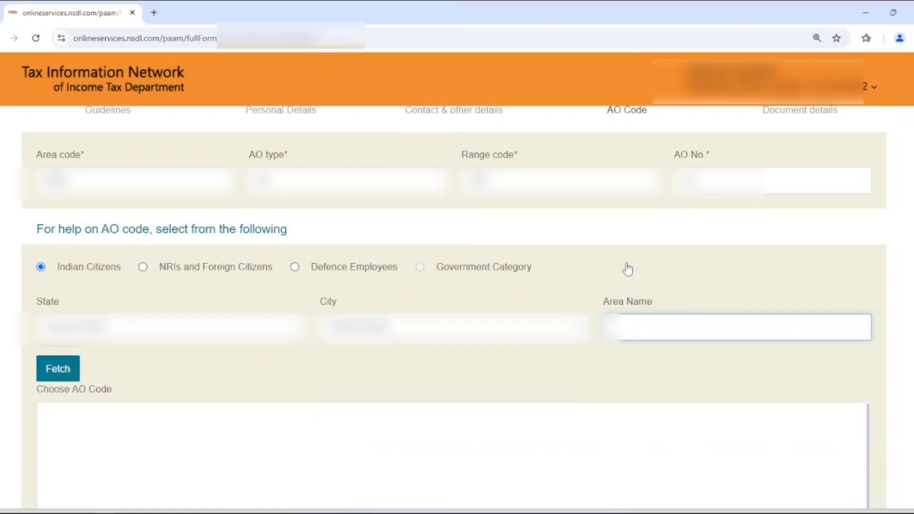
scroll(447, 235, down, 1)
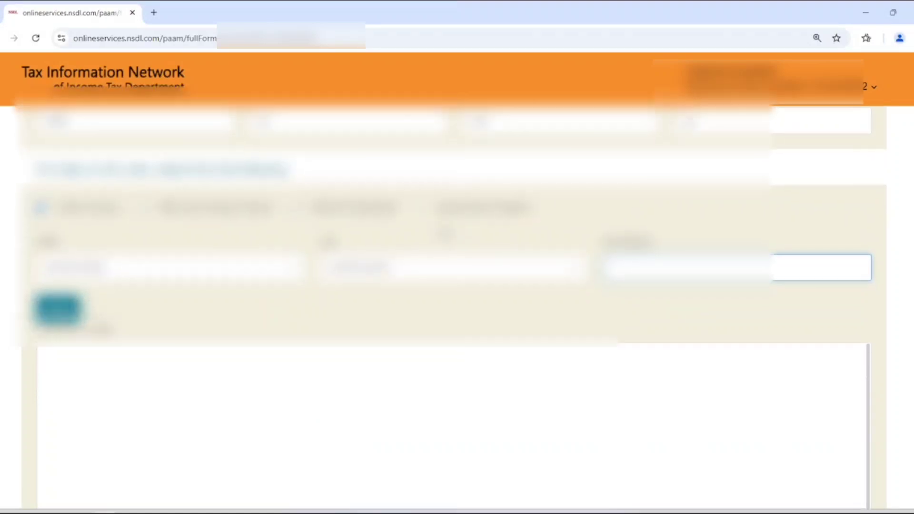
click(50, 307)
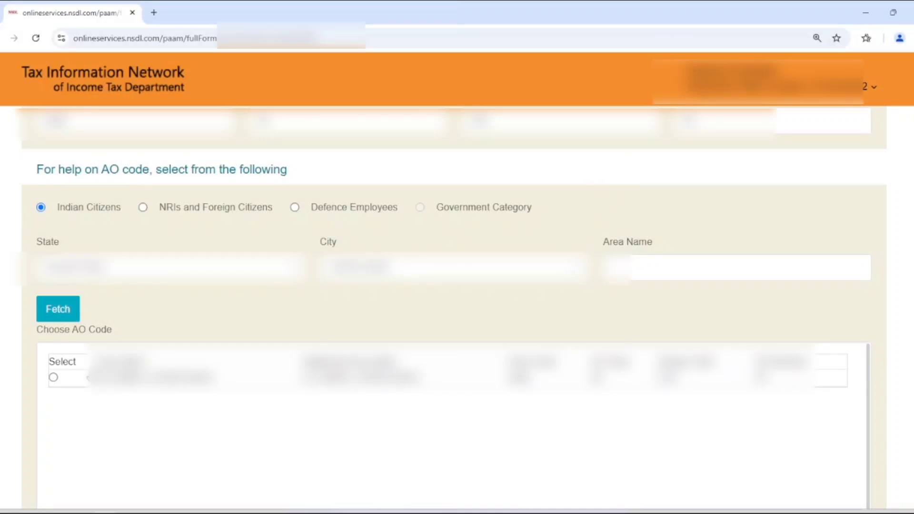
Choose the fetched AO code for the applicant's area and continue to the Document details section
click(53, 379)
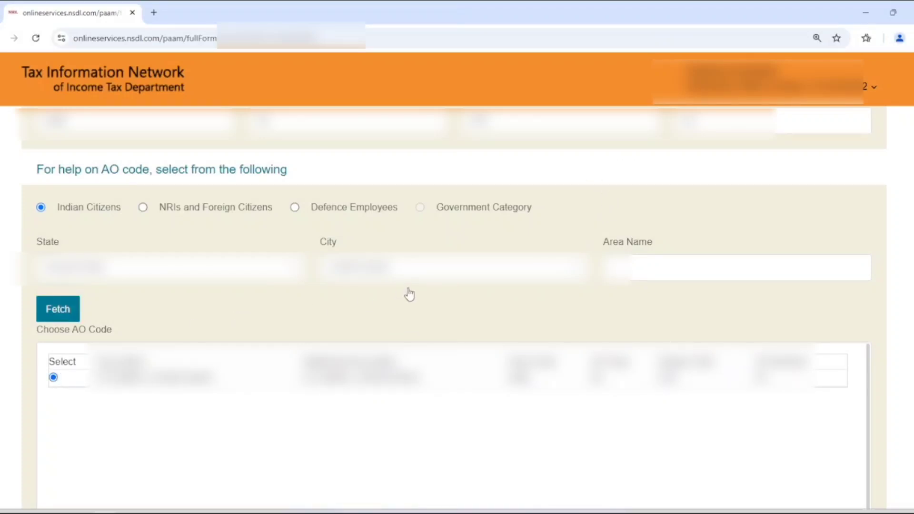
scroll(408, 294, down, 10)
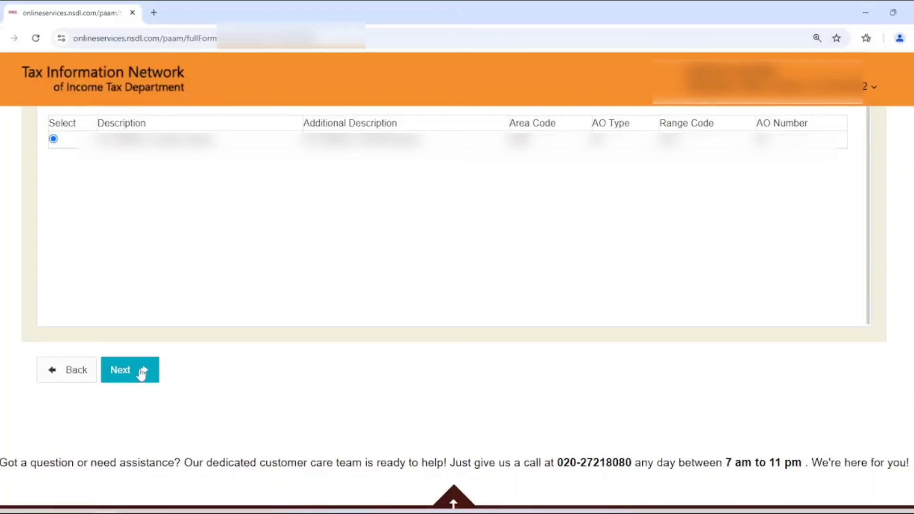
click(139, 371)
scroll(346, 323, down, 4)
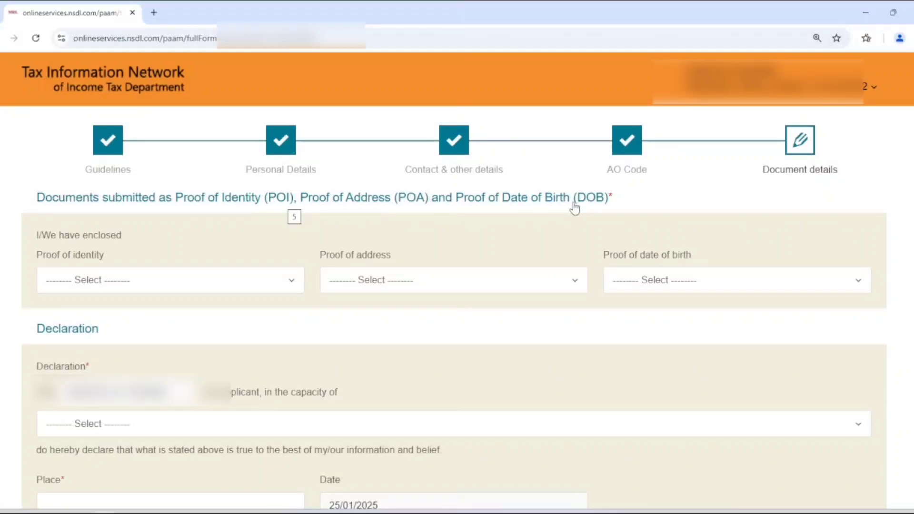
Set proof of identity, address and date of birth to AADHAAR Card issued by the Unique Identification Authority of India
click(200, 284)
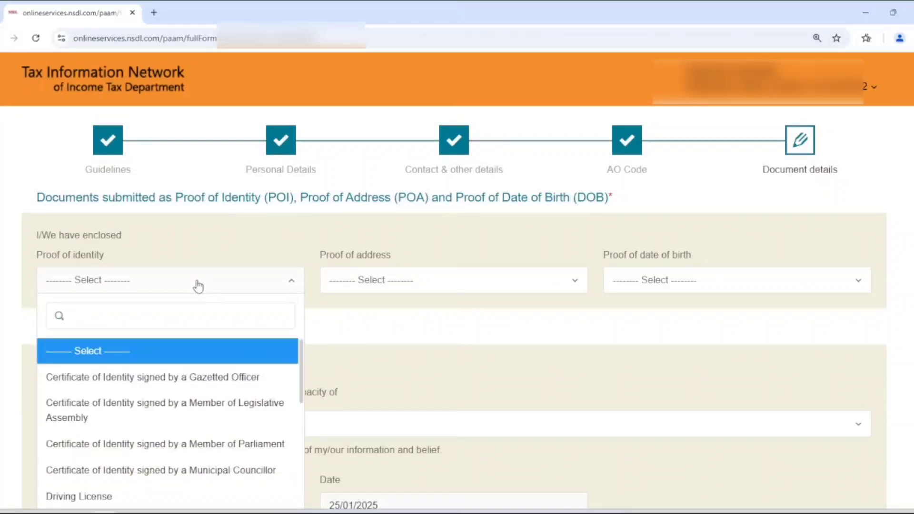
text(AA)
scroll(198, 289, down, 1)
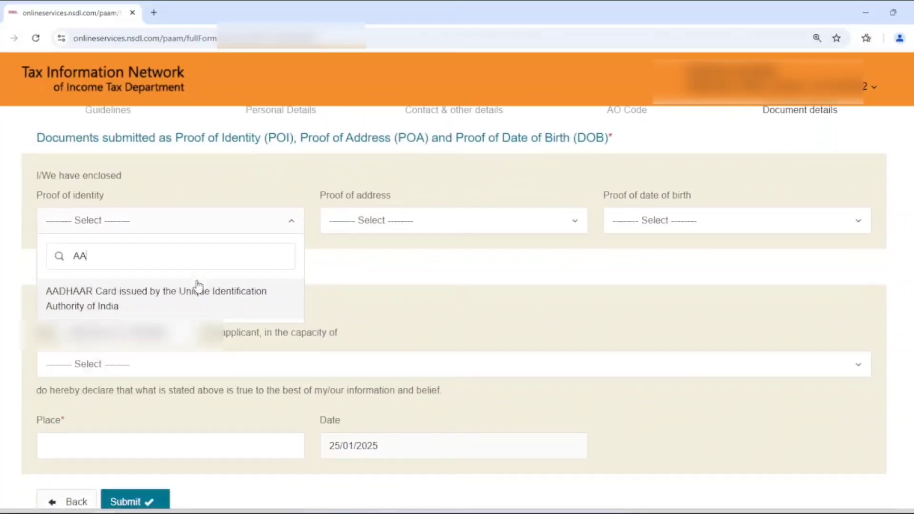
click(182, 302)
click(384, 226)
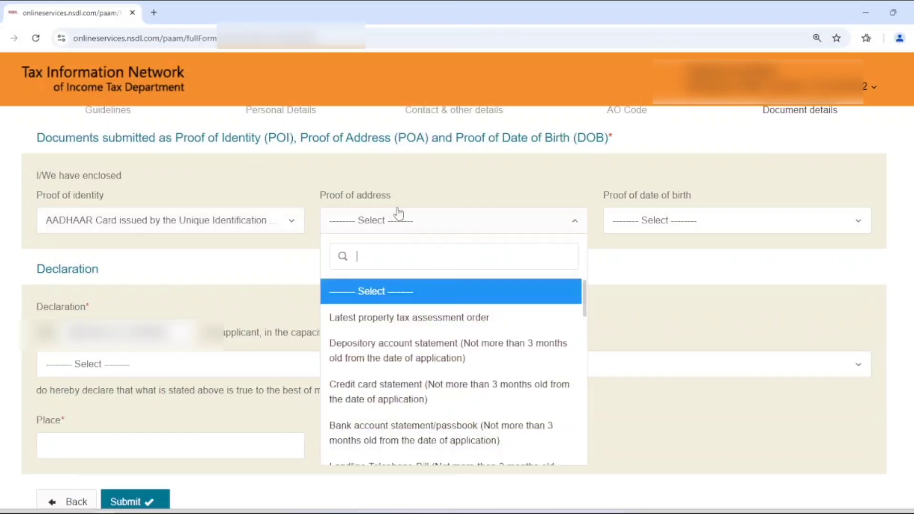
text(AA)
click(397, 299)
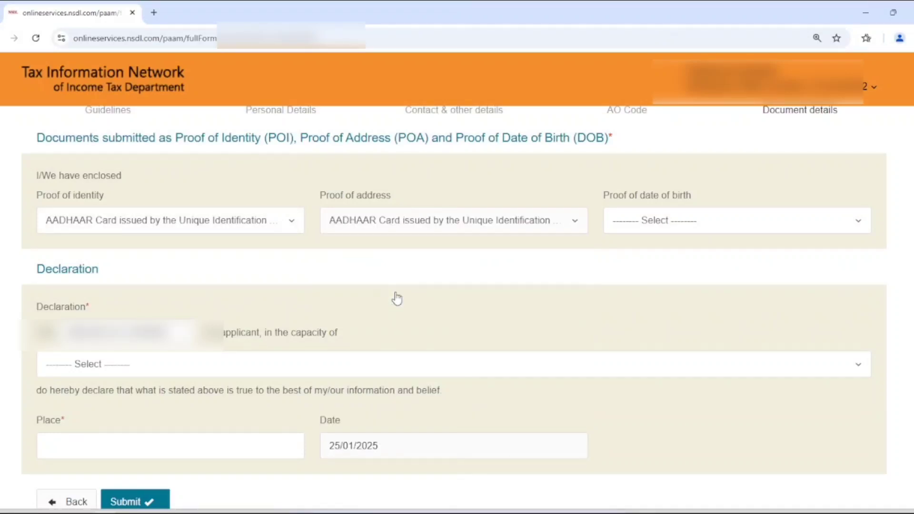
click(724, 228)
text(AA)
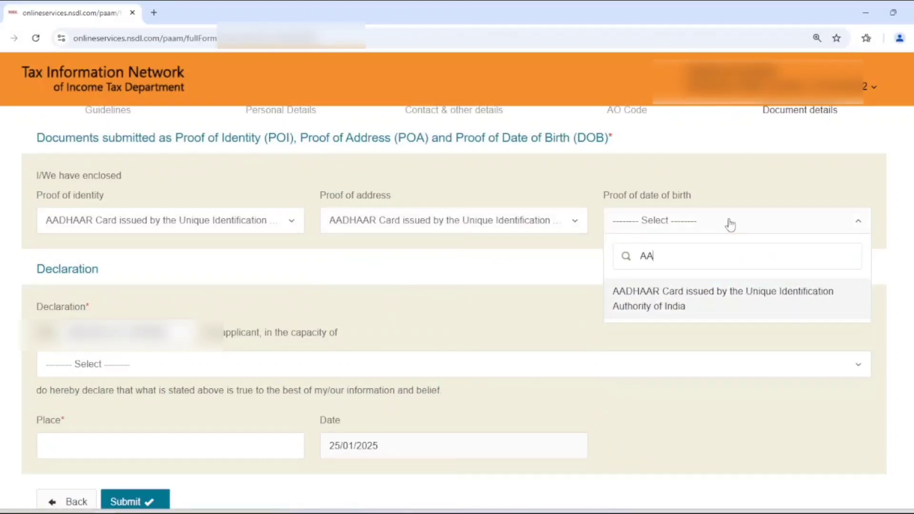
click(671, 300)
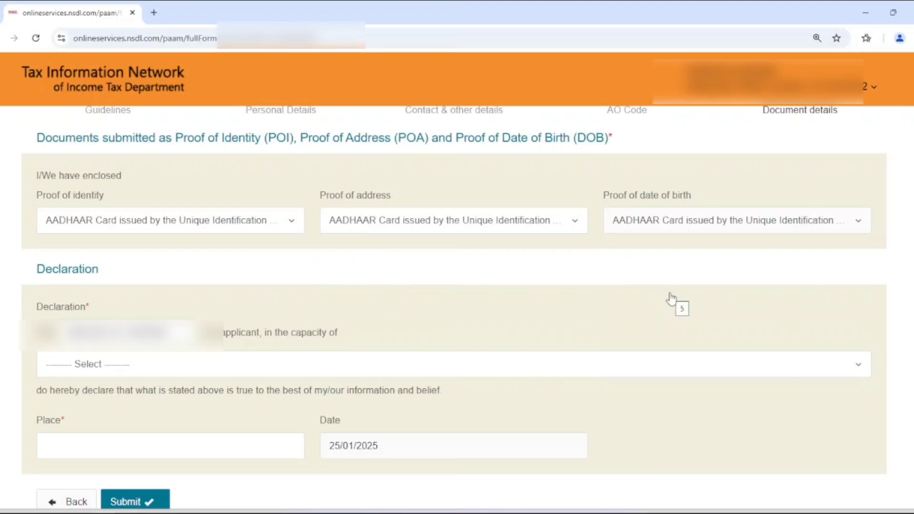
Complete the declaration with the capacity Representative Assessee and the applicant's place, and submit the application form
scroll(506, 218, down, 3)
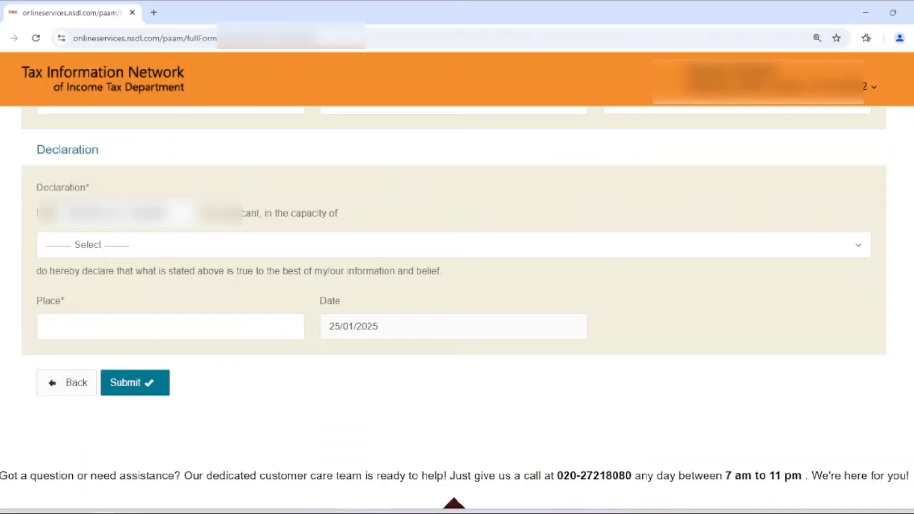
drag(70, 213, 167, 213)
click(144, 255)
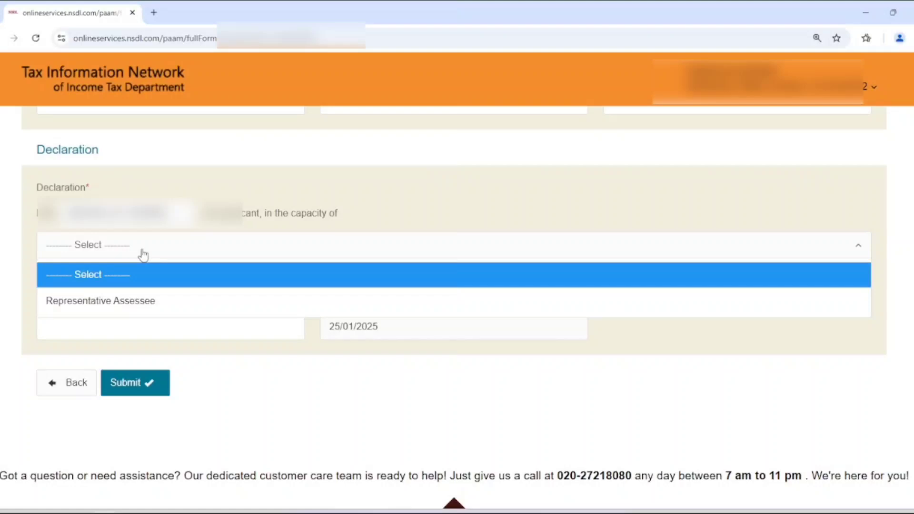
click(95, 310)
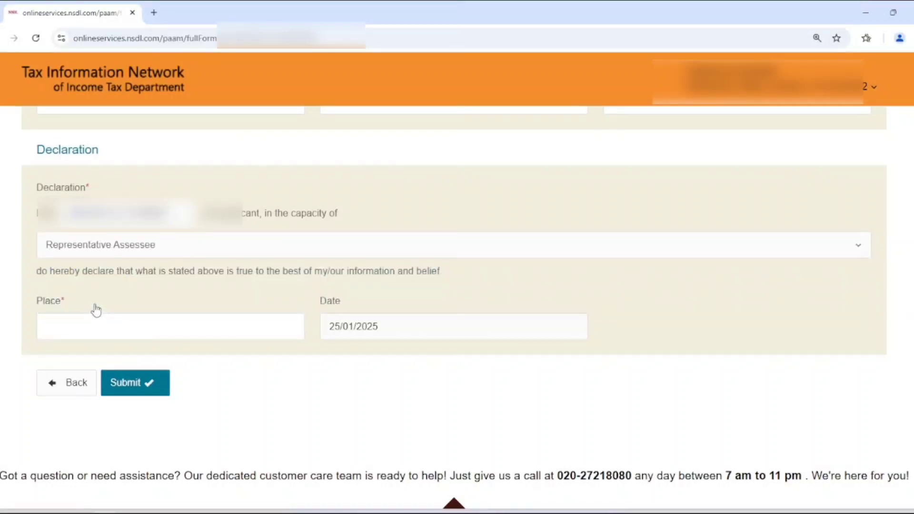
click(126, 332)
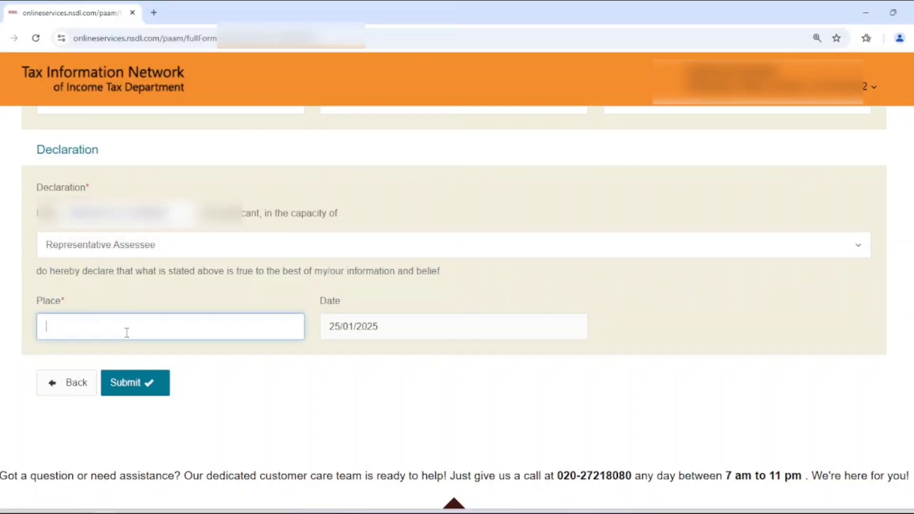
text(...)
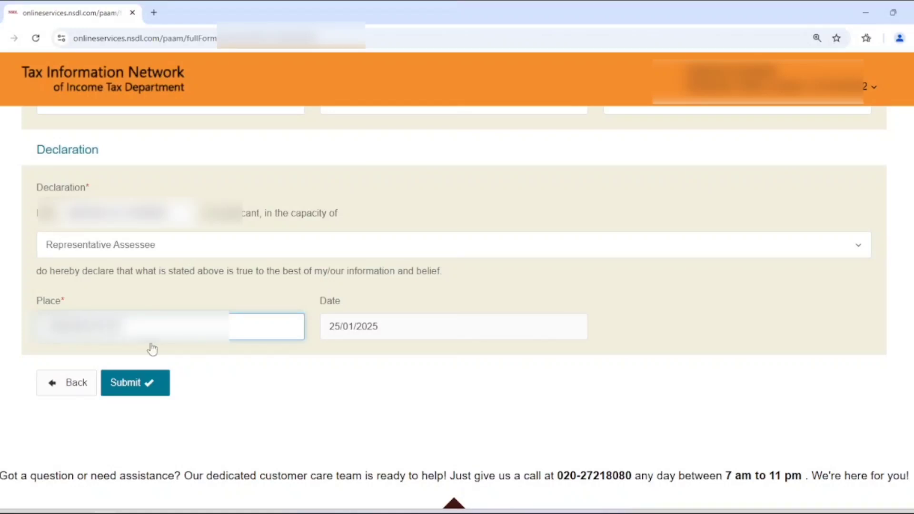
click(143, 384)
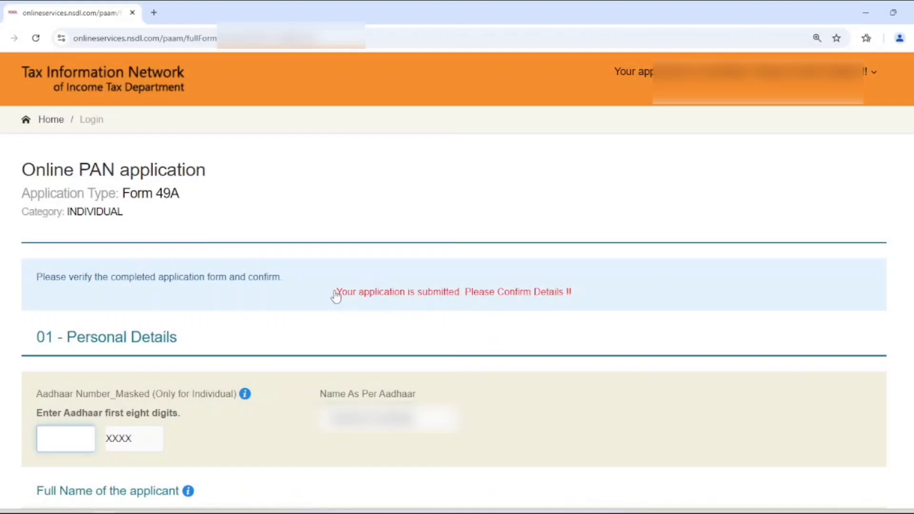
Review the completed application, enter the first eight digits of the Aadhaar number and proceed to the payment mode page
drag(335, 294, 581, 300)
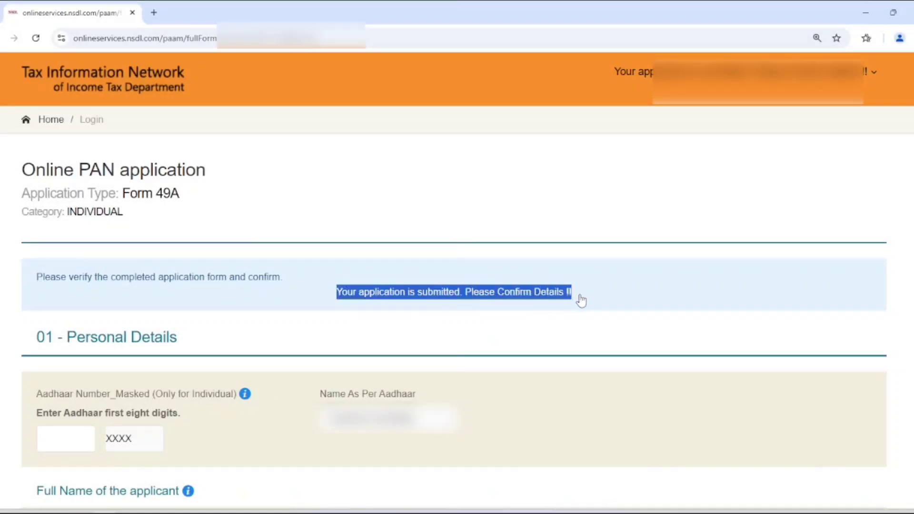
click(567, 203)
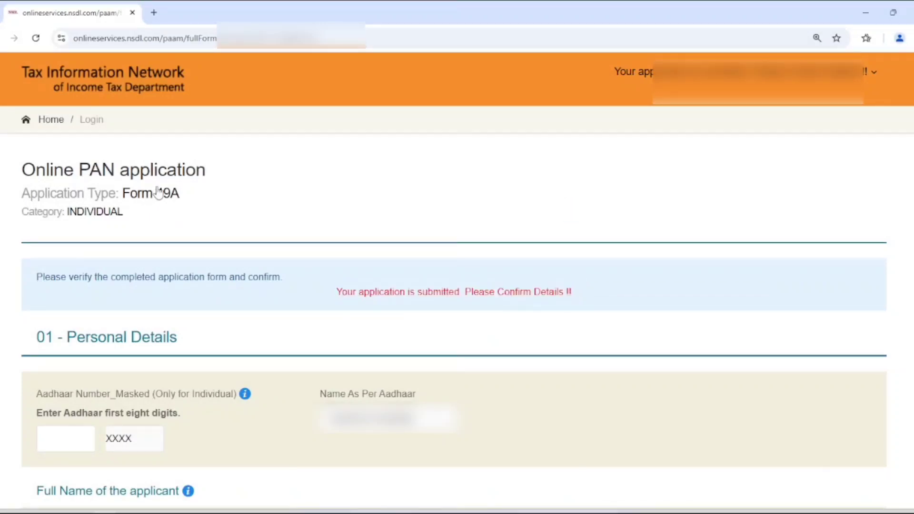
drag(158, 193, 202, 198)
drag(70, 212, 279, 221)
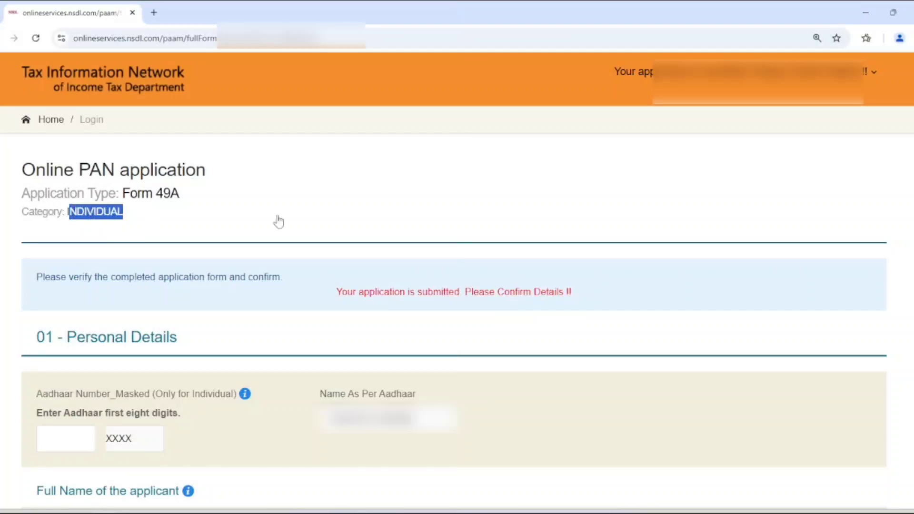
scroll(431, 195, down, 4)
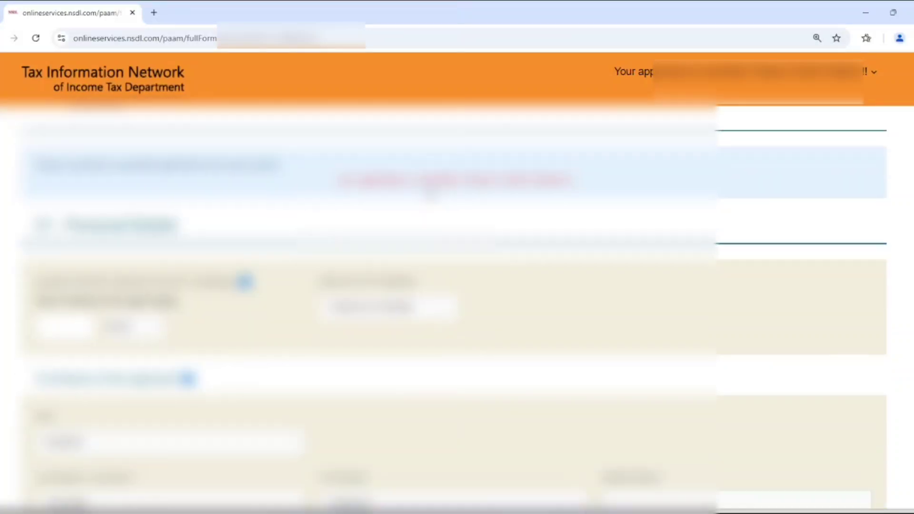
click(70, 258)
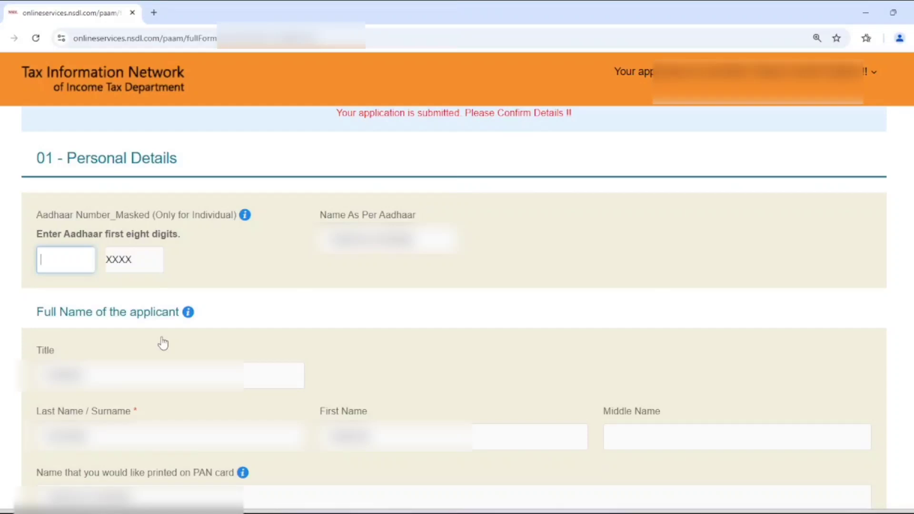
scroll(544, 291, down, 20)
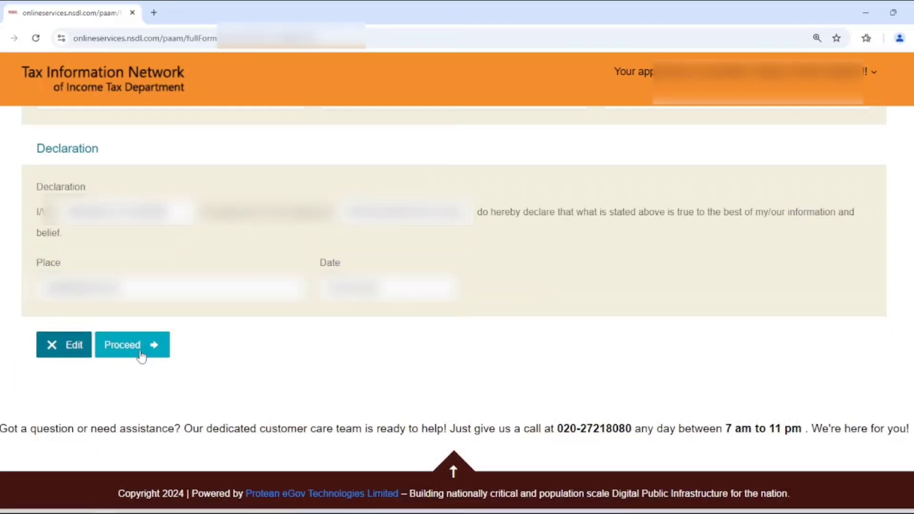
click(125, 353)
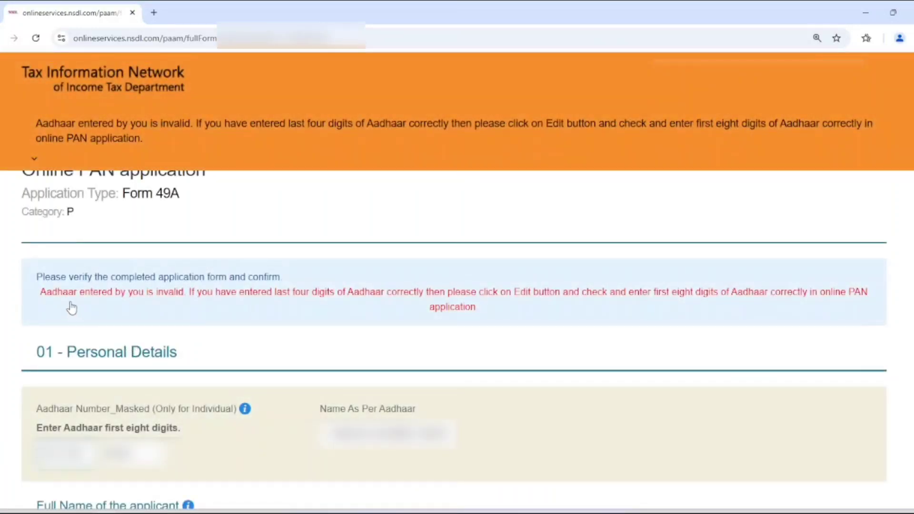
drag(41, 295, 180, 298)
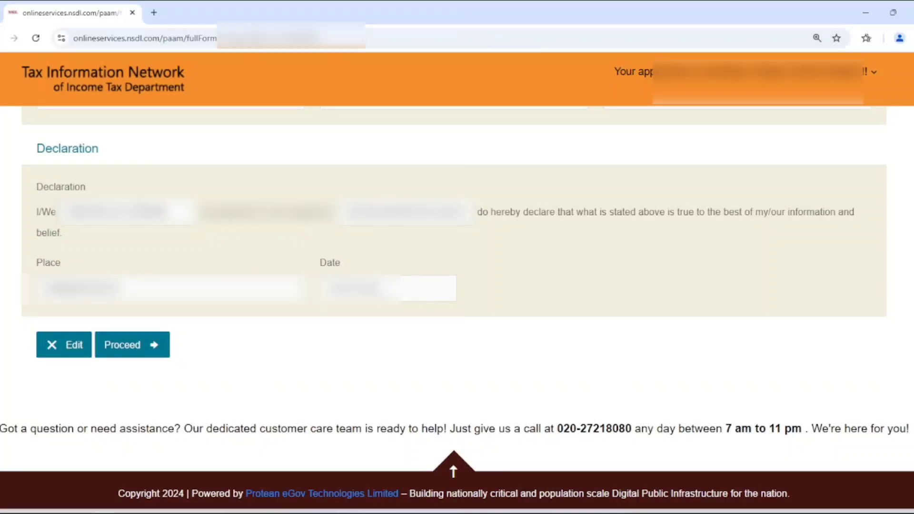
click(130, 347)
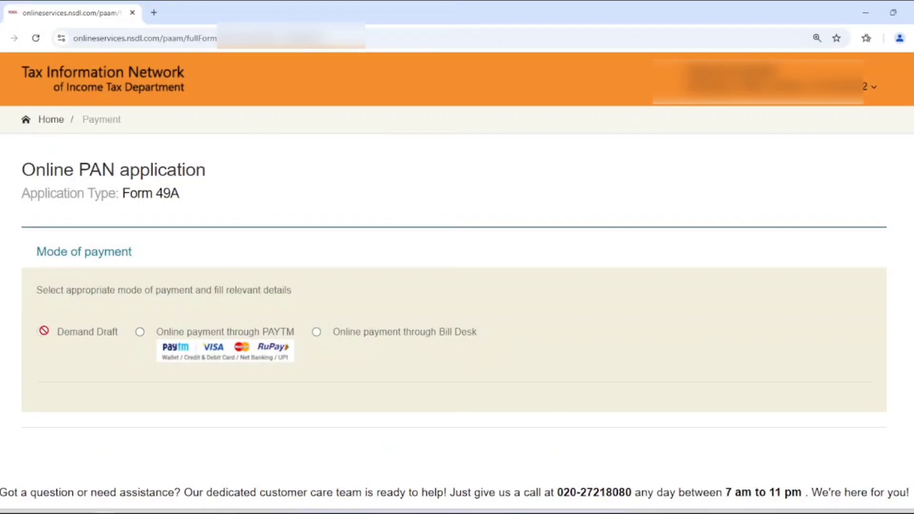
Choose online payment through PAYTM, agree to the terms of service and proceed to payment
click(140, 332)
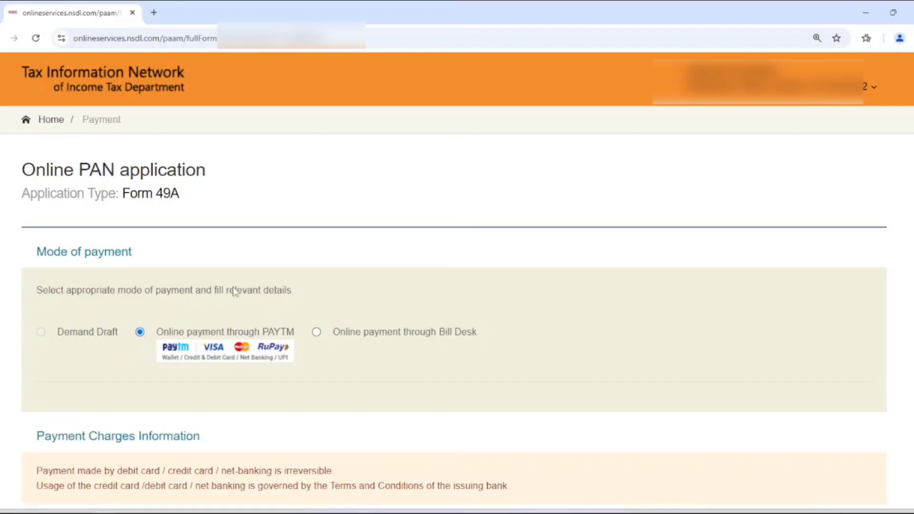
scroll(235, 291, down, 6)
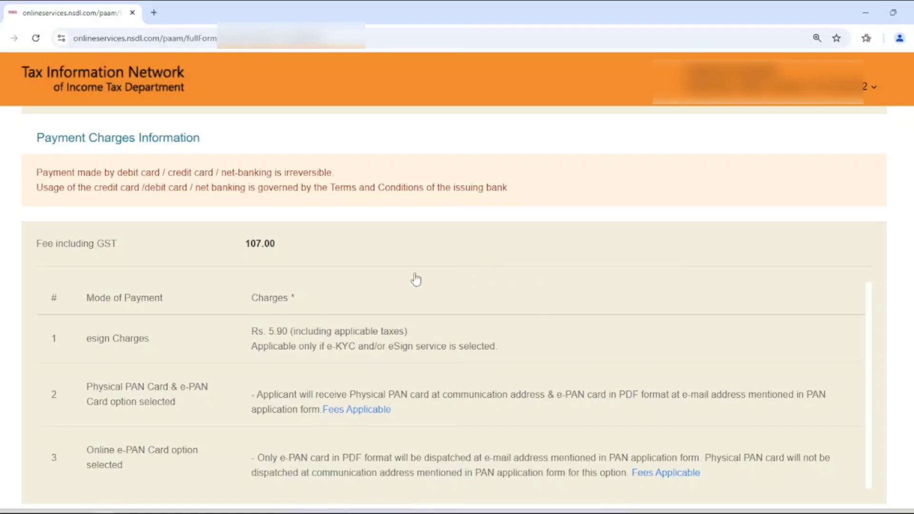
scroll(381, 272, down, 2)
scroll(371, 268, down, 3)
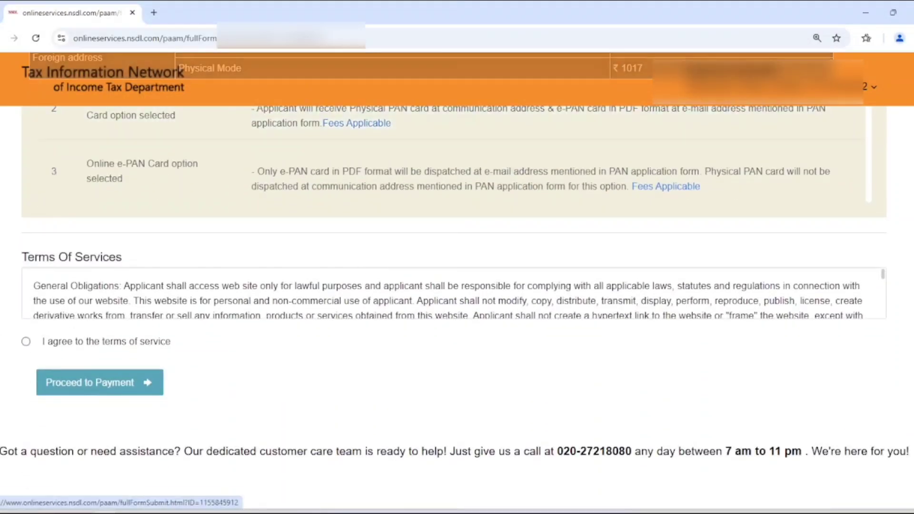
click(25, 342)
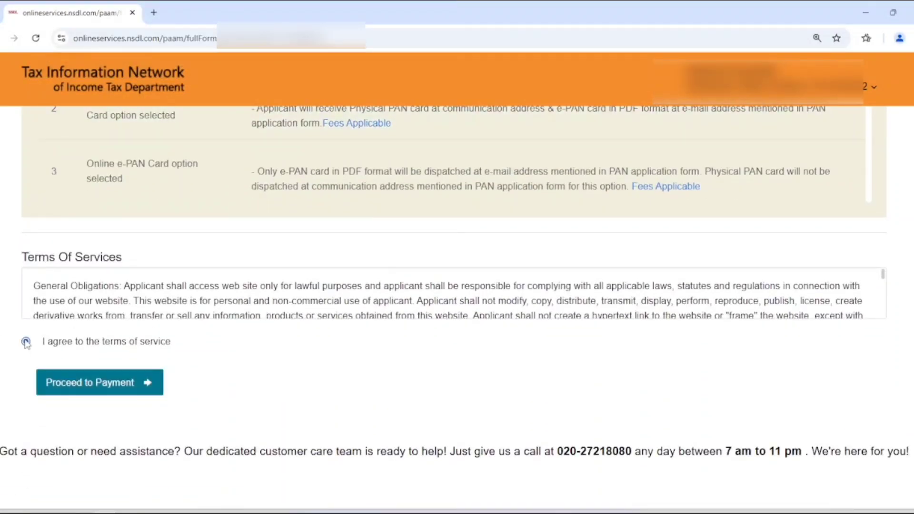
click(107, 385)
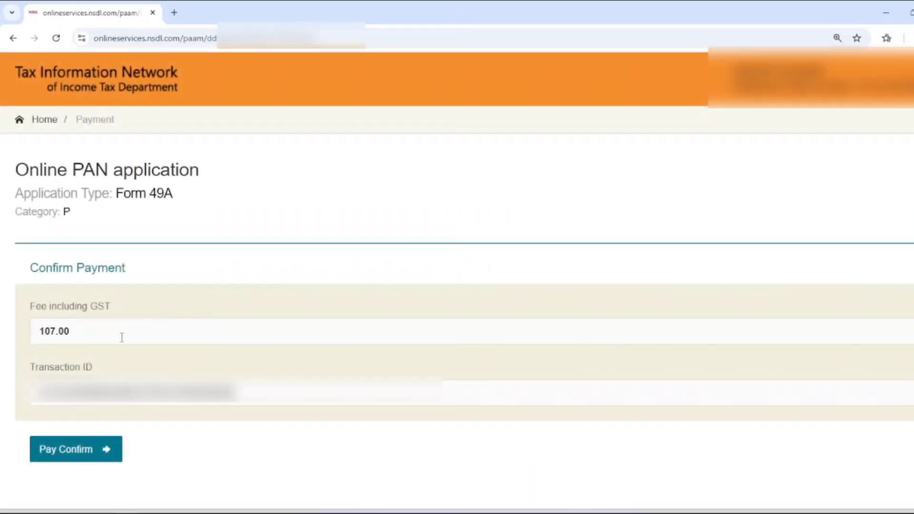
Confirm payment of the 107.00 application fee, check the payment receipt and continue to Aadhaar authentication
click(67, 450)
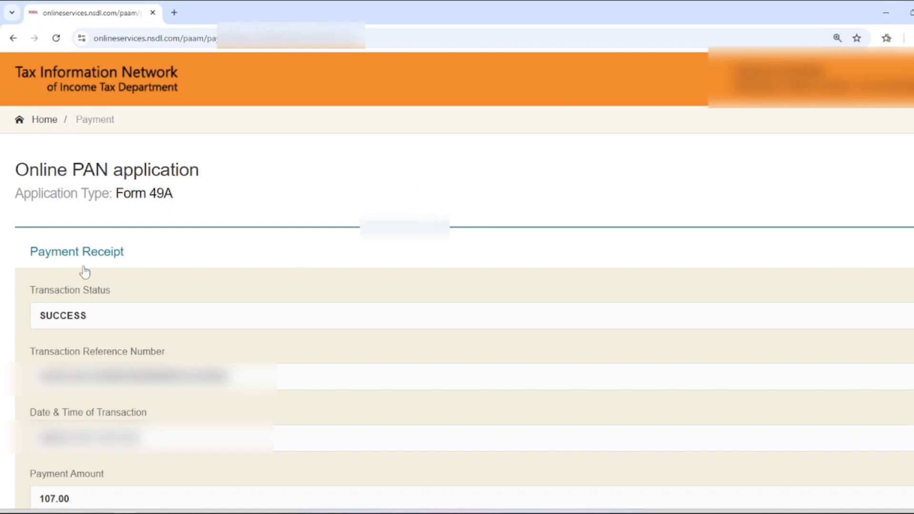
drag(31, 258, 156, 255)
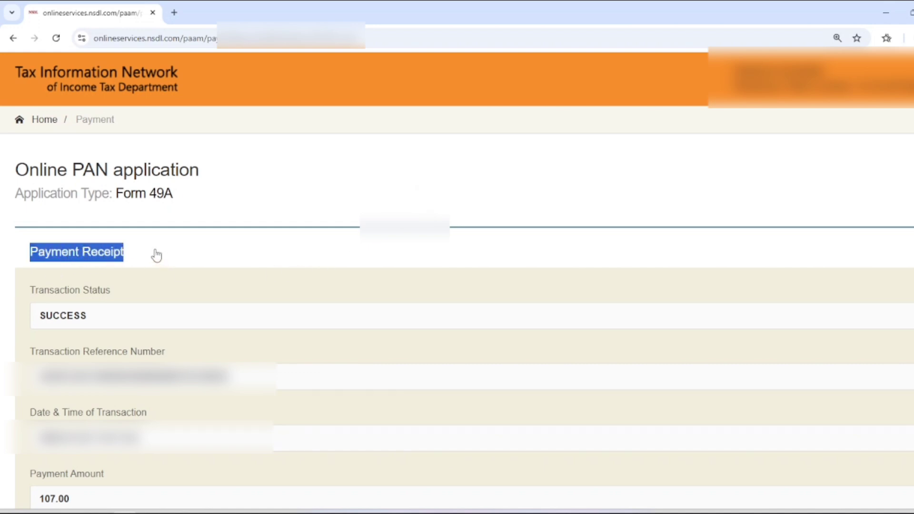
double_click(65, 325)
scroll(147, 272, down, 5)
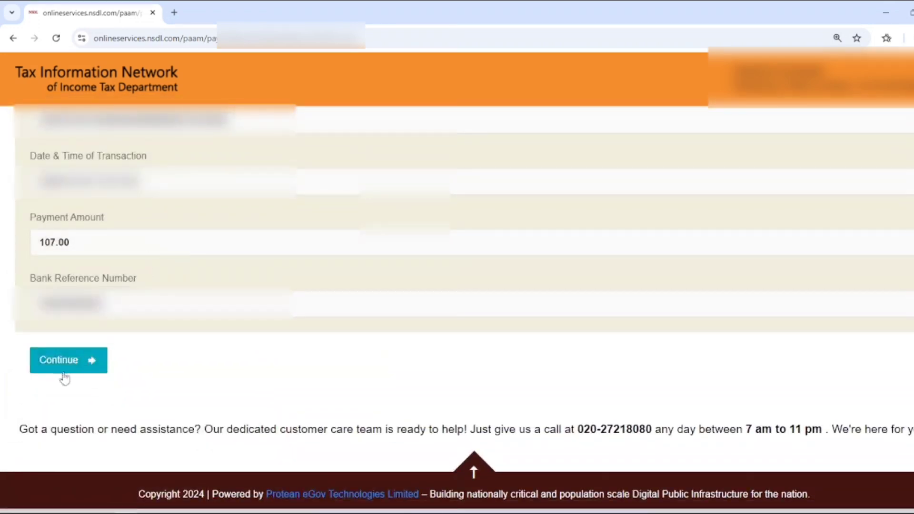
click(68, 366)
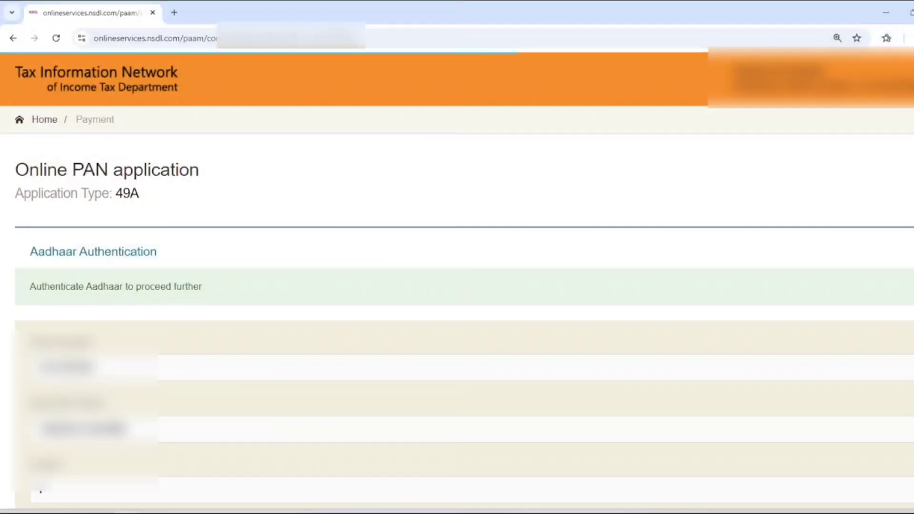
Accept the consent for using Aadhaar details to e-sign the PAN application and authenticate the Aadhaar
drag(32, 293, 216, 293)
click(262, 198)
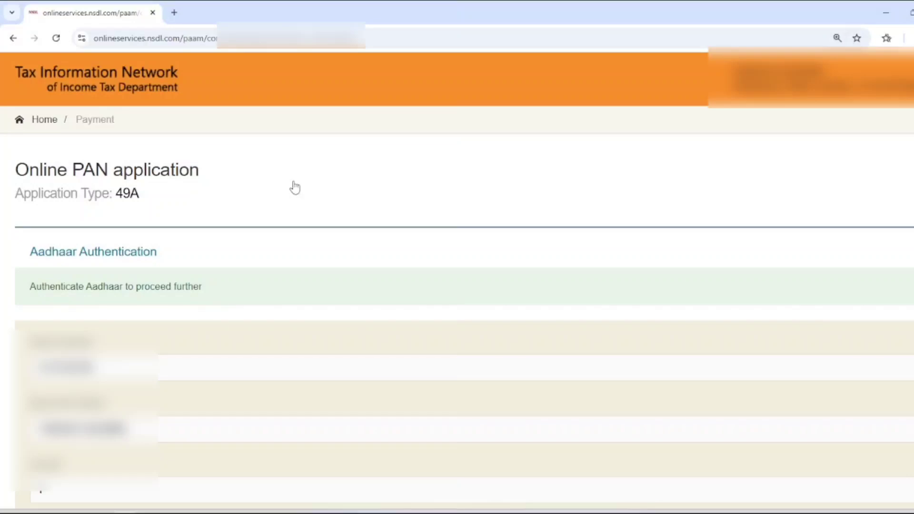
scroll(295, 188, down, 5)
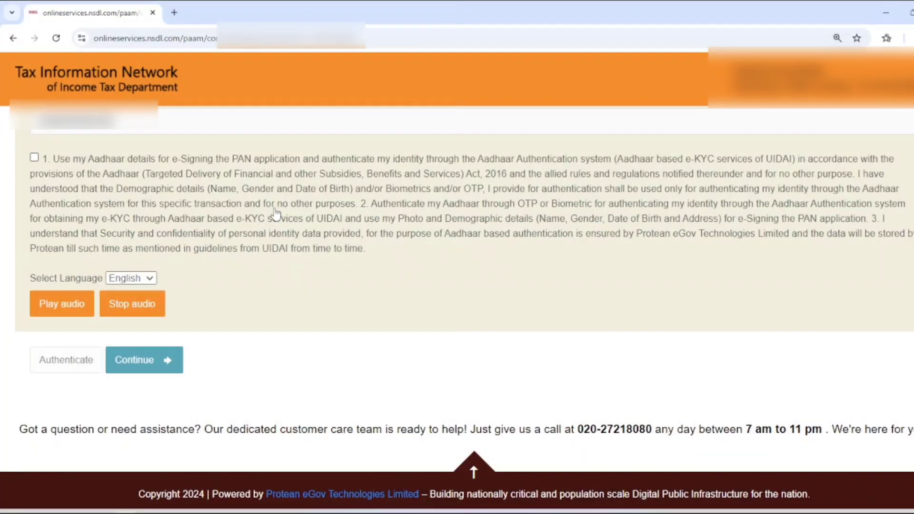
click(34, 159)
click(70, 363)
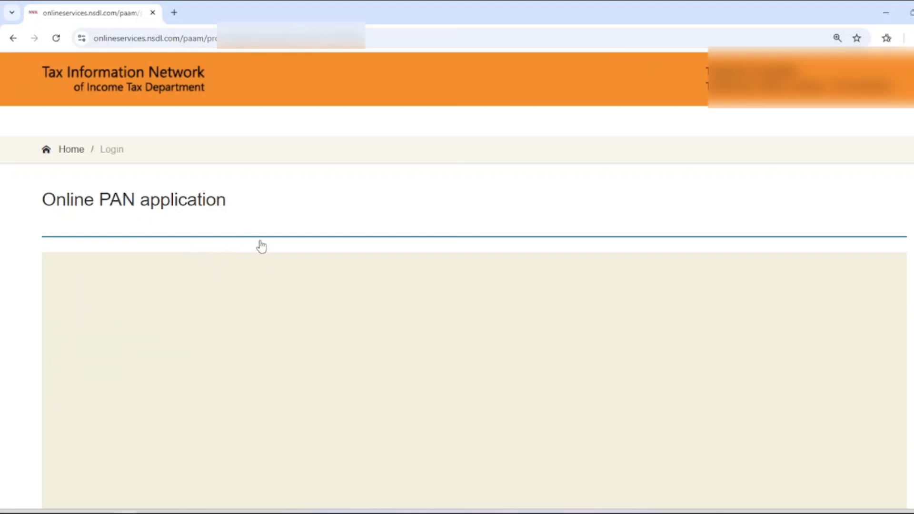
Generate the printable PAN application and open the protected PDF by entering its password
scroll(257, 247, down, 6)
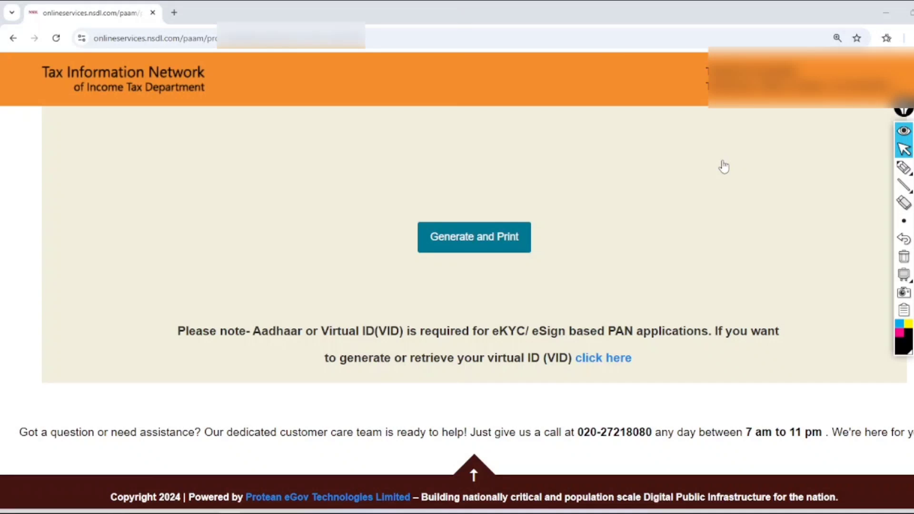
click(470, 244)
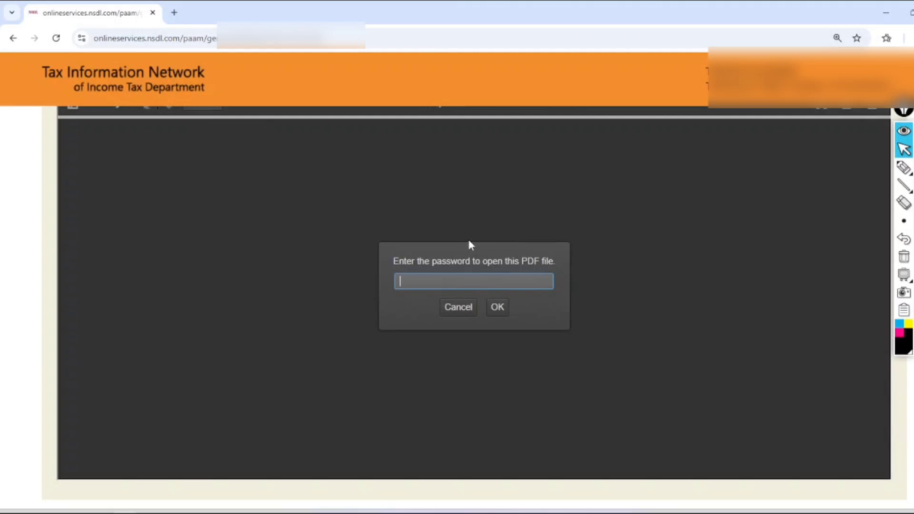
text(********)
click(497, 308)
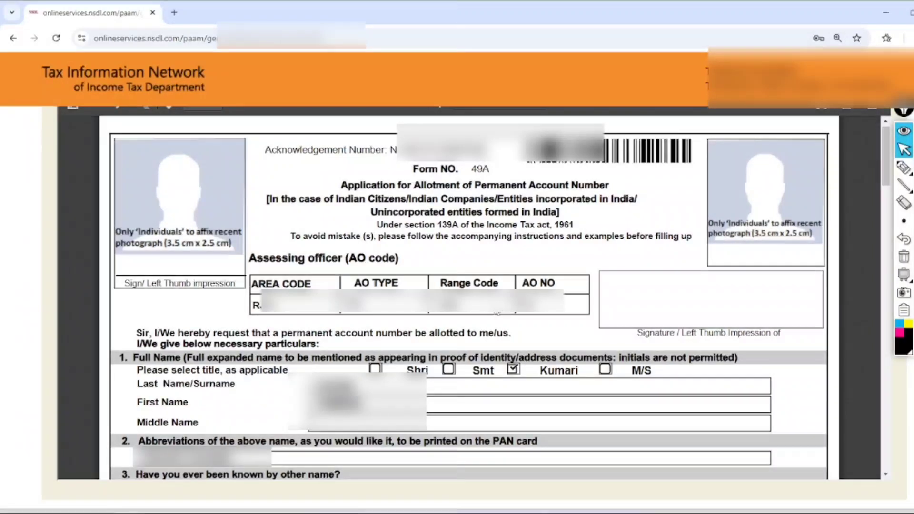
Circle both photograph boxes on the generated Form 49A and sketch sample signatures across the first photo and in the first-page and last-page signature boxes
click(903, 167)
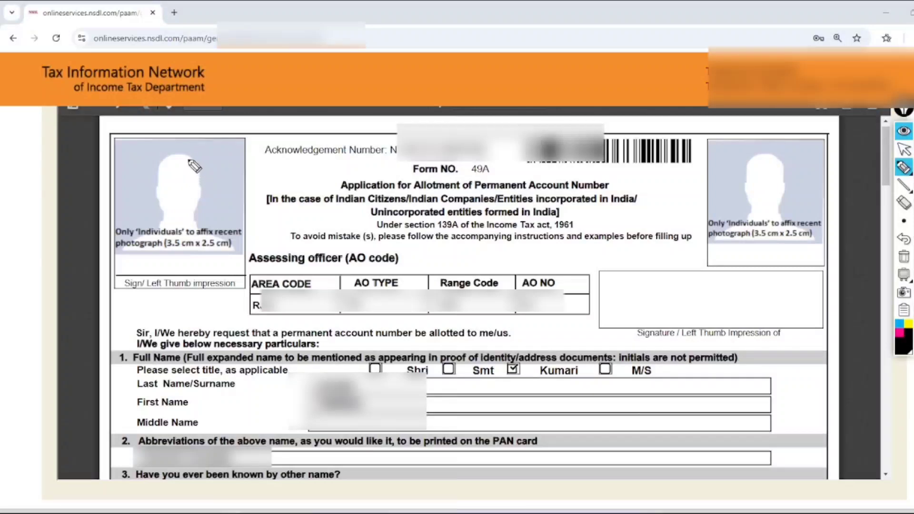
mouse_move(190, 162)
mouse_down()
mouse_move(143, 167)
mouse_move(189, 246)
mouse_move(181, 166)
mouse_move(167, 168)
mouse_move(218, 181)
mouse_move(212, 193)
mouse_move(264, 211)
mouse_move(273, 203)
mouse_up()
click(167, 204)
mouse_move(288, 164)
mouse_down()
mouse_move(246, 169)
mouse_move(312, 190)
mouse_move(266, 162)
mouse_up()
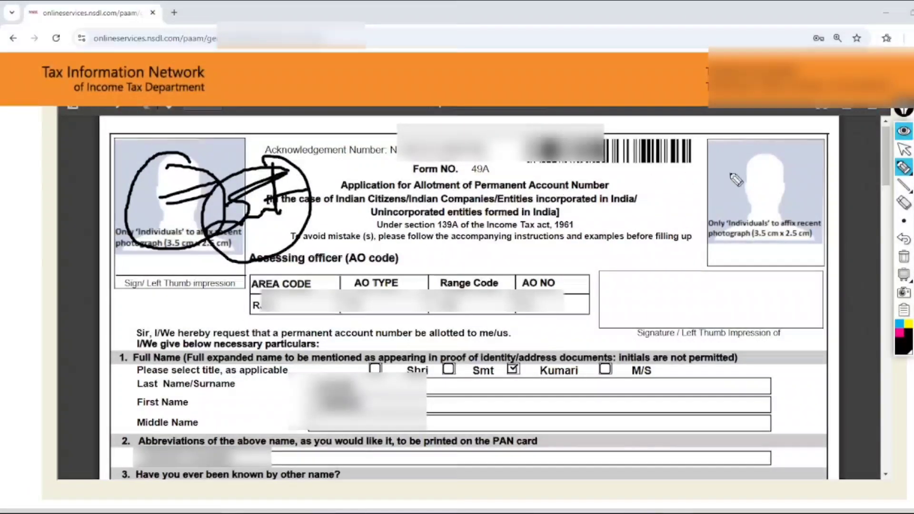
mouse_move(776, 165)
mouse_down()
mouse_move(752, 139)
mouse_move(762, 243)
mouse_move(749, 155)
mouse_up()
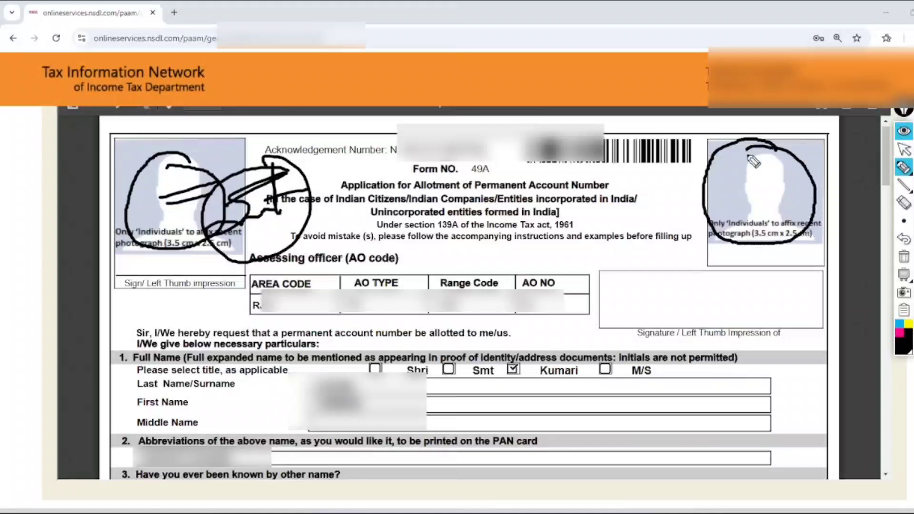
mouse_move(693, 282)
mouse_down()
mouse_move(642, 317)
mouse_move(721, 305)
mouse_up()
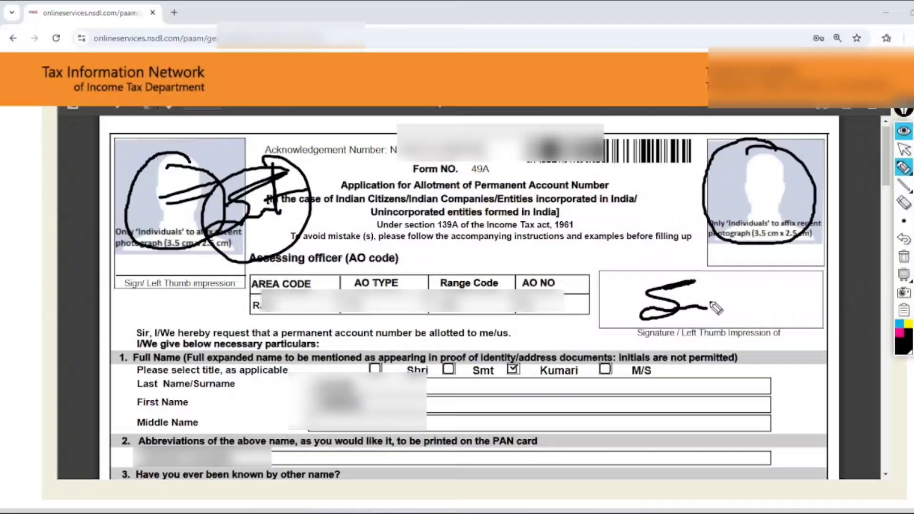
mouse_move(715, 271)
mouse_down()
mouse_move(728, 309)
mouse_move(665, 275)
mouse_move(736, 300)
mouse_move(714, 267)
mouse_up()
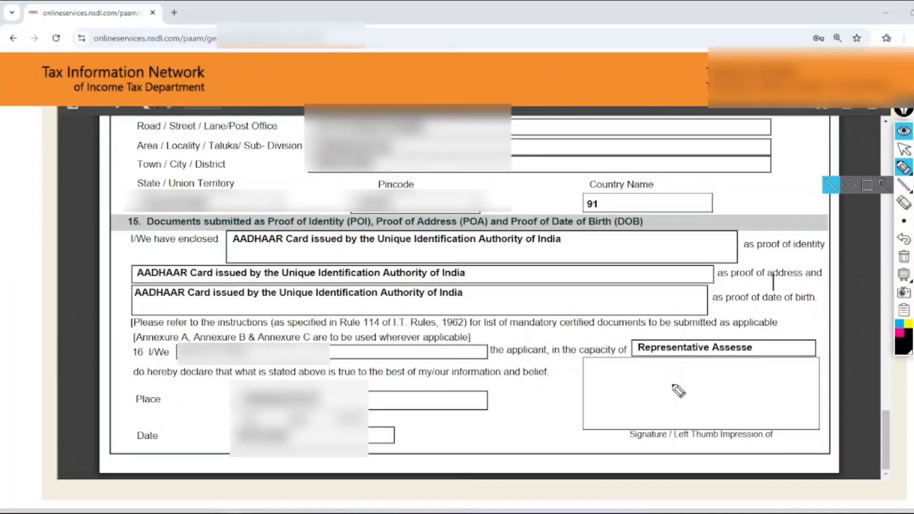
mouse_move(717, 376)
mouse_down()
mouse_move(648, 378)
mouse_move(755, 415)
mouse_move(700, 402)
mouse_move(666, 422)
mouse_move(750, 414)
mouse_move(686, 457)
mouse_move(788, 408)
mouse_up()
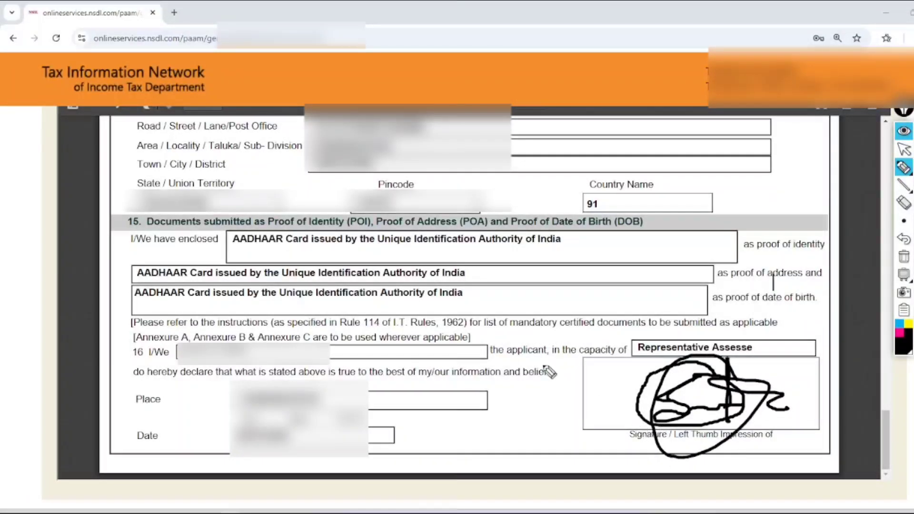
Handwrite a list of the papers to send on a blank whiteboard, starting with "App." underlined and "Aadhaar"
click(904, 274)
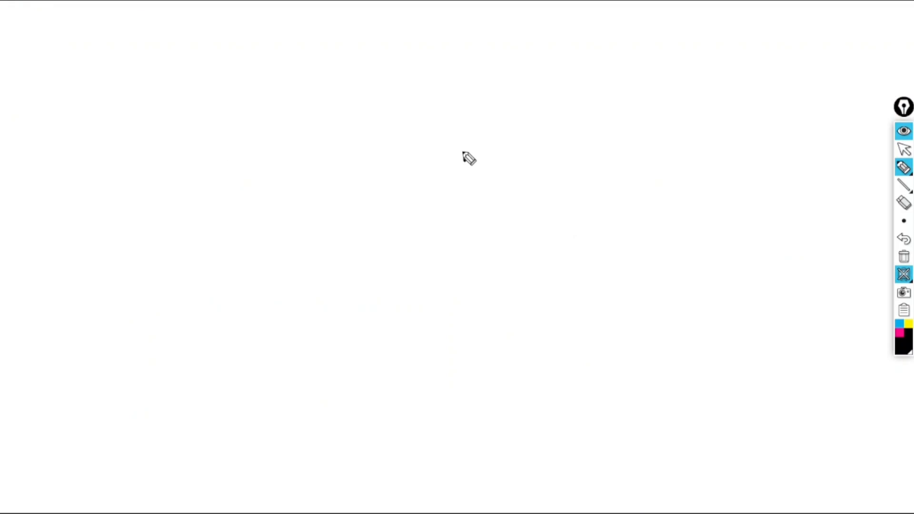
mouse_move(466, 181)
mouse_down()
mouse_move(470, 139)
mouse_move(500, 168)
mouse_move(499, 142)
mouse_move(523, 137)
mouse_move(530, 164)
mouse_move(518, 178)
mouse_up()
click(508, 134)
click(522, 131)
mouse_move(516, 223)
mouse_down()
mouse_move(586, 165)
mouse_move(662, 141)
mouse_up()
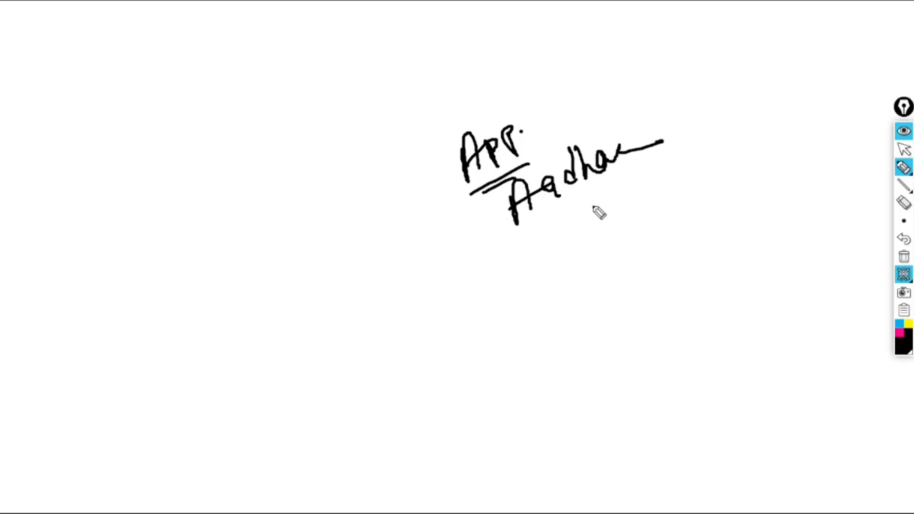
mouse_move(576, 247)
mouse_down()
mouse_move(576, 213)
mouse_move(586, 219)
mouse_up()
drag(597, 213, 605, 221)
mouse_move(600, 187)
mouse_down()
mouse_move(608, 221)
mouse_move(665, 187)
mouse_move(689, 187)
mouse_move(704, 169)
mouse_move(774, 152)
mouse_move(772, 160)
mouse_up()
mouse_move(533, 320)
mouse_down()
mouse_move(567, 326)
mouse_move(609, 288)
mouse_move(577, 374)
mouse_move(576, 282)
mouse_up()
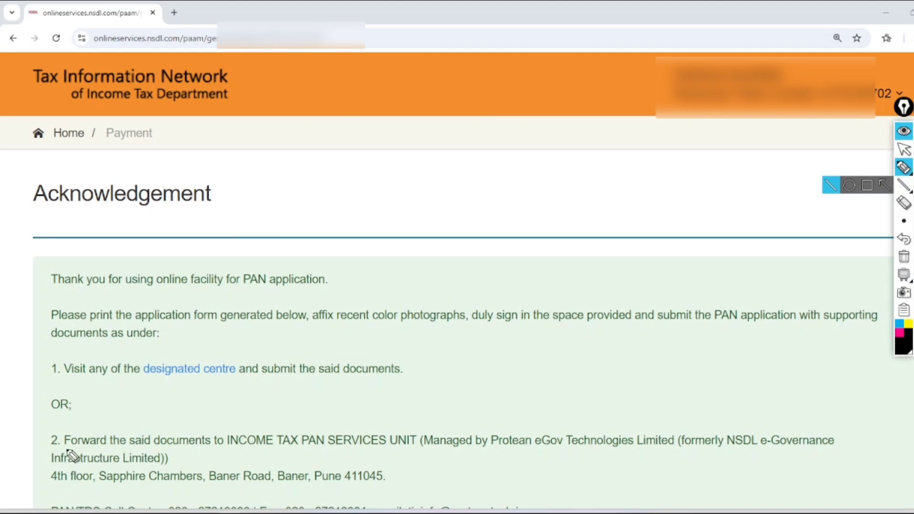
Underline the acknowledgement's instruction to forward the documents, and mark the INCOME TAX PAN SERVICES UNIT and its postal address
mouse_move(55, 452)
mouse_down()
mouse_move(402, 461)
mouse_move(352, 422)
mouse_move(232, 430)
mouse_move(235, 450)
mouse_up()
drag(493, 448, 594, 464)
mouse_move(50, 485)
mouse_down()
mouse_move(298, 490)
mouse_move(369, 470)
mouse_move(387, 478)
mouse_up()
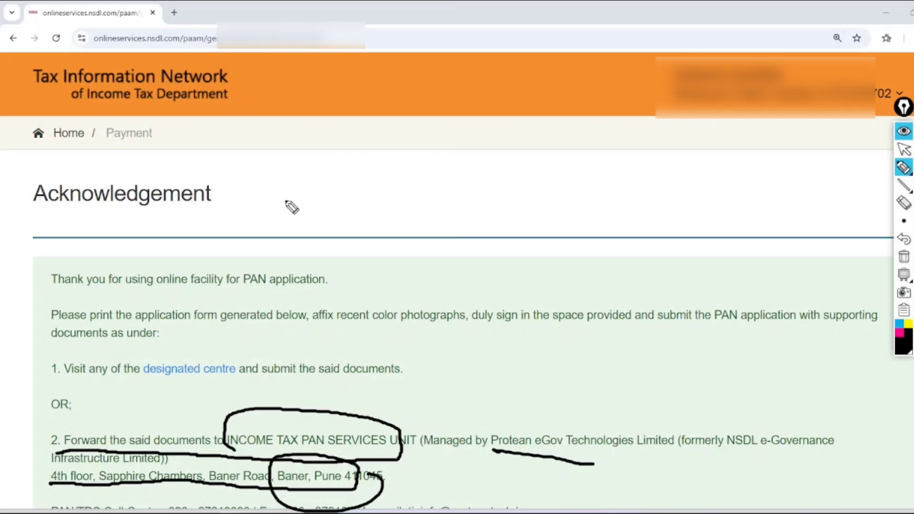
Handwrite the numbers 2, 3 and 4 beside the Acknowledgement heading and underline them twice
mouse_move(284, 192)
mouse_down()
mouse_move(298, 186)
mouse_move(321, 209)
mouse_up()
drag(328, 165, 329, 221)
mouse_move(339, 177)
mouse_down()
mouse_move(352, 202)
mouse_move(340, 219)
mouse_up()
drag(380, 166, 403, 200)
drag(420, 205, 319, 234)
drag(412, 220, 317, 245)
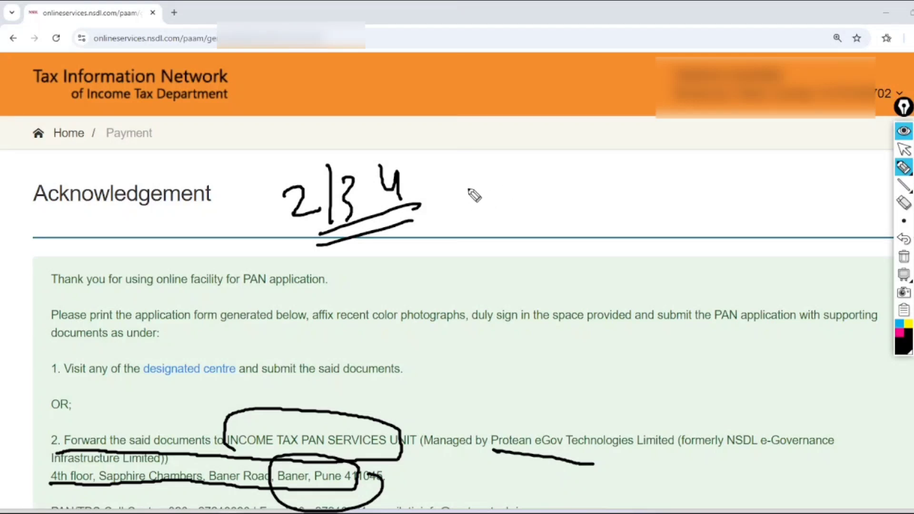
Add two more handwritten notes beside the numbers, the second one reading "XVX", each with a double underline
drag(475, 180, 469, 236)
mouse_move(495, 200)
mouse_down()
mouse_move(496, 229)
mouse_move(533, 226)
mouse_up()
drag(469, 184, 578, 177)
drag(479, 261, 580, 235)
drag(467, 284, 582, 253)
drag(644, 201, 619, 245)
mouse_move(611, 216)
mouse_down()
mouse_move(664, 245)
mouse_move(694, 201)
mouse_move(705, 244)
mouse_up()
drag(692, 217, 737, 239)
drag(629, 265, 732, 257)
drag(602, 294, 694, 282)
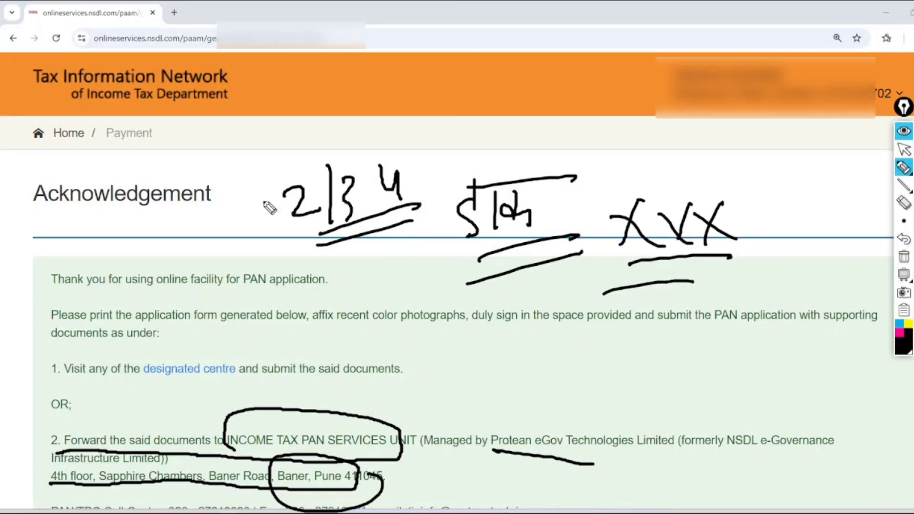
Handwrite another short note near the breadcrumb above the Acknowledgement heading and underline it twice
click(142, 145)
mouse_move(143, 148)
mouse_down()
mouse_move(164, 177)
mouse_move(185, 152)
mouse_up()
mouse_move(189, 138)
mouse_down()
mouse_move(196, 169)
mouse_move(217, 122)
mouse_move(233, 162)
mouse_move(236, 142)
mouse_up()
mouse_move(245, 113)
mouse_down()
mouse_move(248, 148)
mouse_move(270, 138)
mouse_up()
drag(269, 109, 280, 132)
drag(165, 187, 310, 147)
drag(127, 229, 313, 161)
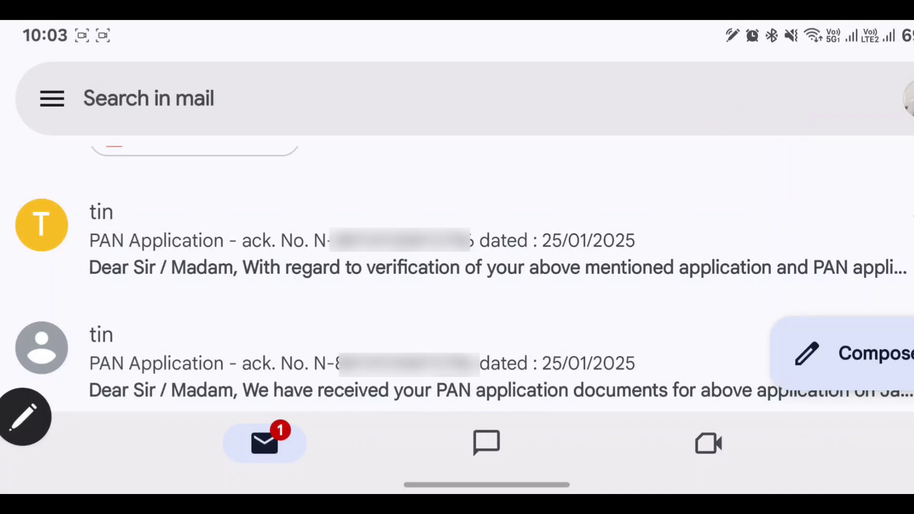
In the Gmail inbox, circle the sender tin of the document-receipt email and mark its PAN Application subject, acknowledgement number and date
mouse_move(120, 305)
mouse_down()
mouse_move(163, 305)
mouse_move(168, 285)
mouse_up()
mouse_move(121, 308)
mouse_down()
mouse_move(77, 310)
mouse_move(136, 339)
mouse_move(102, 314)
mouse_up()
drag(80, 374, 219, 374)
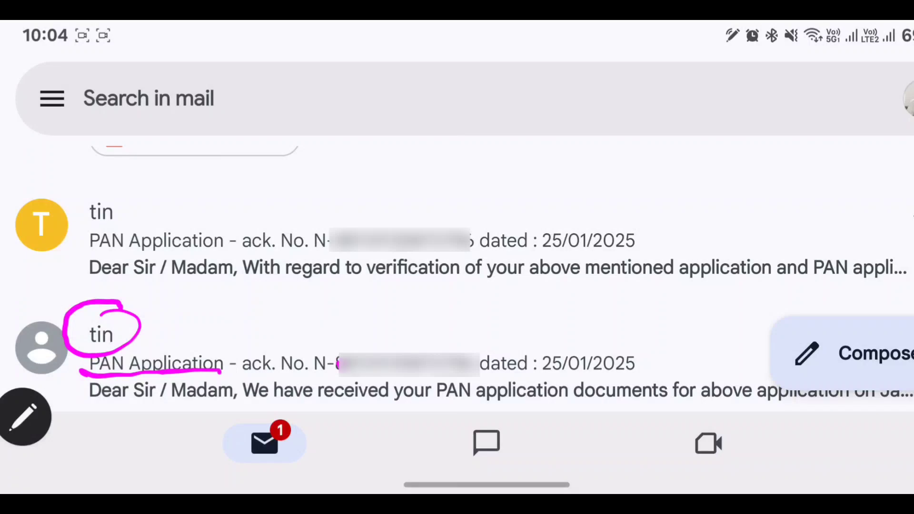
drag(337, 364, 454, 364)
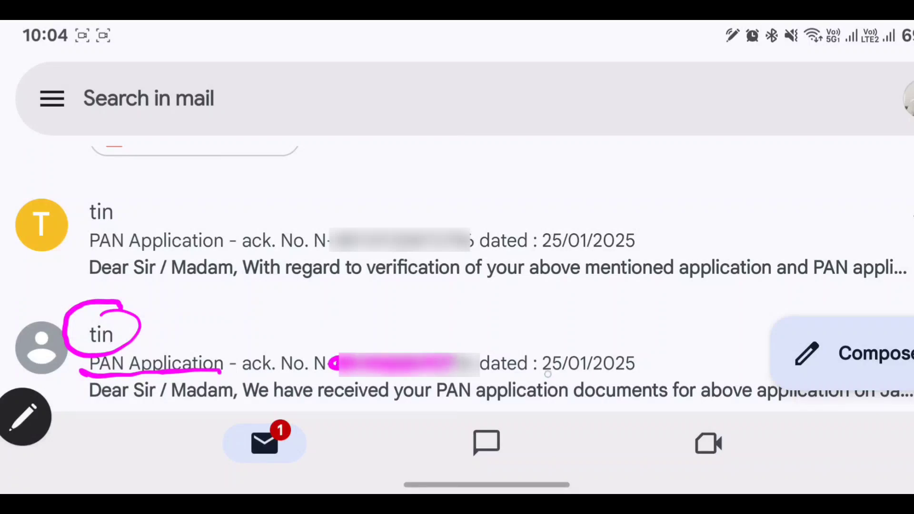
drag(539, 370, 624, 367)
drag(536, 380, 599, 379)
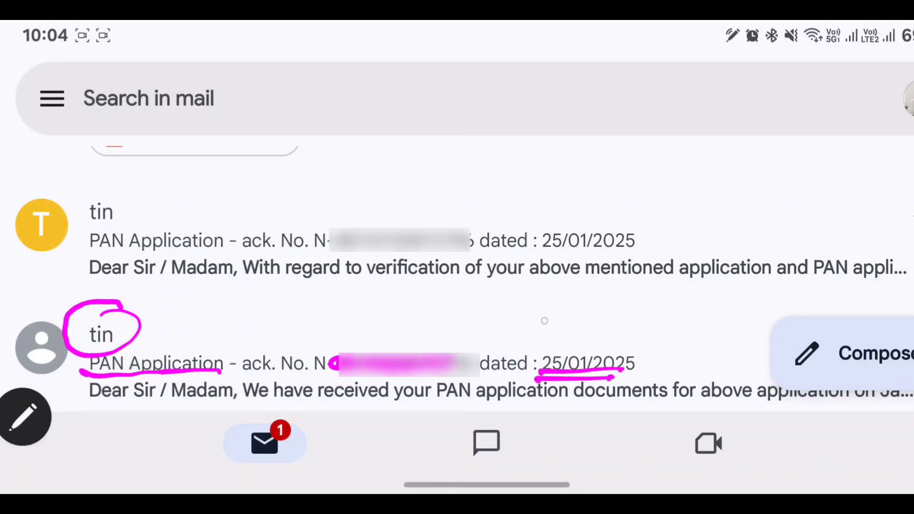
Handwrite "27.1.25" above the date of the document-receipt email and underline it twice
drag(536, 309, 583, 336)
click(599, 316)
click(630, 319)
mouse_move(613, 300)
mouse_down()
mouse_move(615, 333)
mouse_move(667, 329)
mouse_move(695, 295)
mouse_up()
mouse_move(603, 345)
mouse_down()
mouse_move(688, 329)
mouse_move(670, 336)
mouse_up()
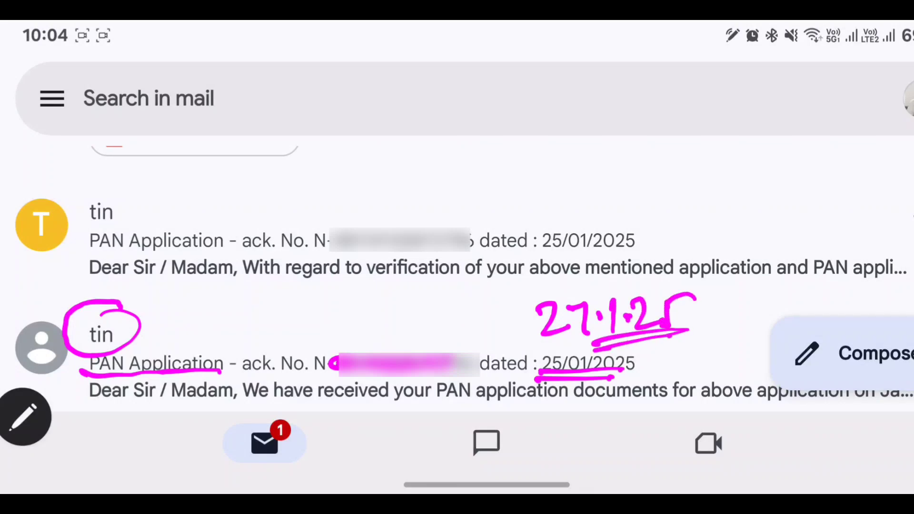
Circle and tick the Jan 30 date of the document-receipt email and underline its line about received PAN application documents
scroll(457, 266, down, 3)
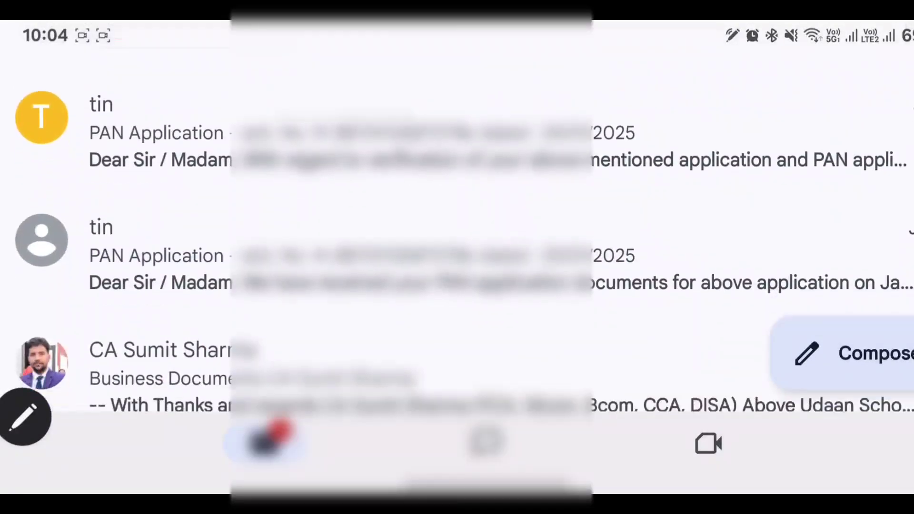
mouse_move(880, 187)
mouse_down()
mouse_move(874, 237)
mouse_move(885, 186)
mouse_up()
drag(762, 193, 822, 200)
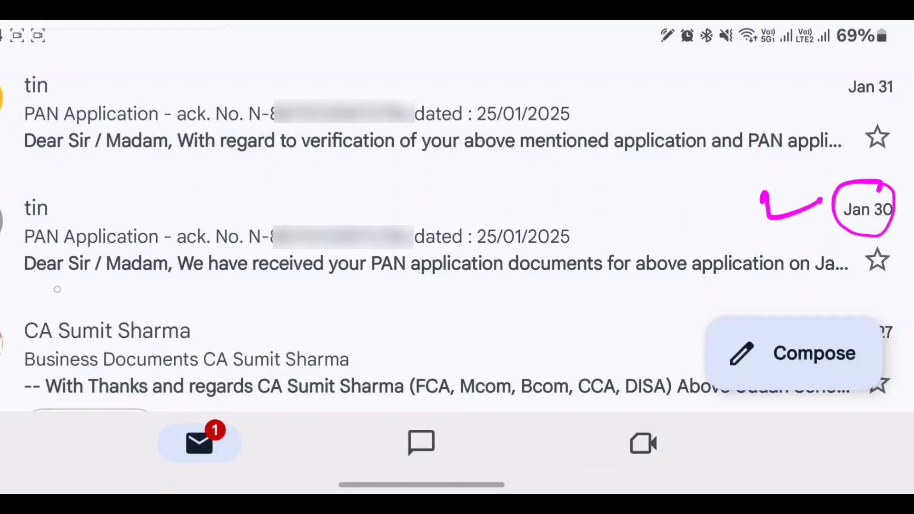
drag(178, 281, 730, 281)
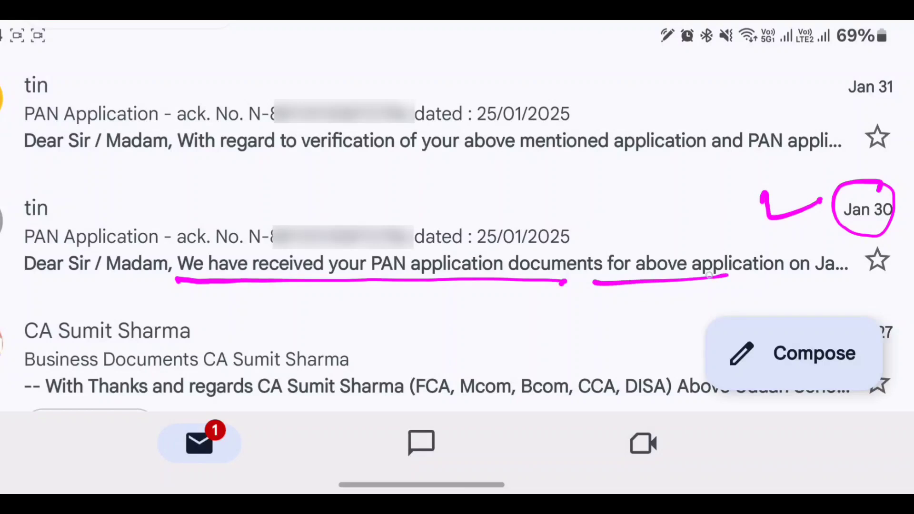
Underline the preview text about application verification in the Jan 31 email from tin
scroll(457, 238, up, 3)
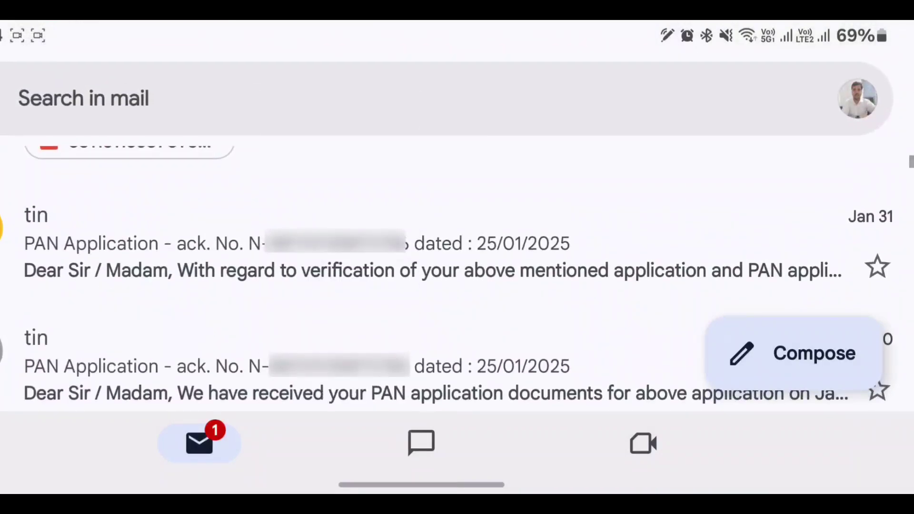
drag(48, 281, 152, 283)
drag(260, 288, 805, 289)
Handwrite "1.2.25" with a double underline above the PAN allotment letter email and circle its arrival time
scroll(457, 271, up, 4)
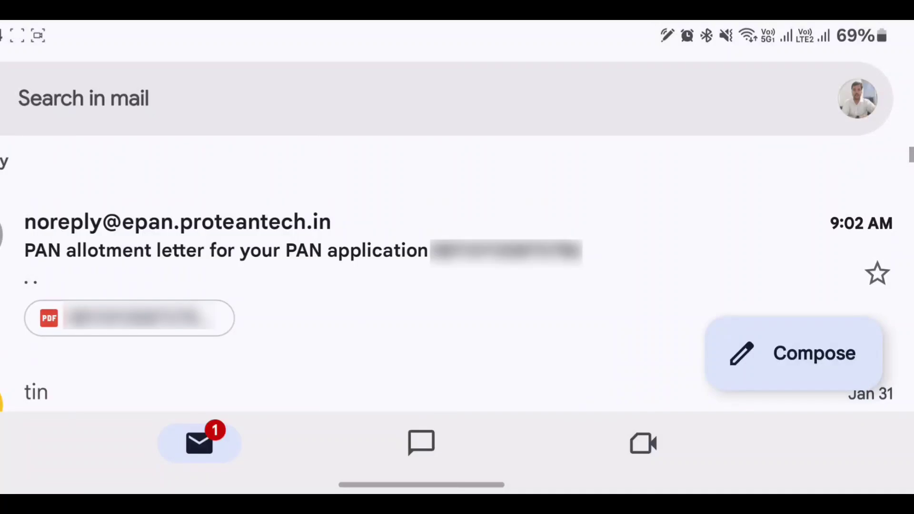
drag(490, 177, 523, 196)
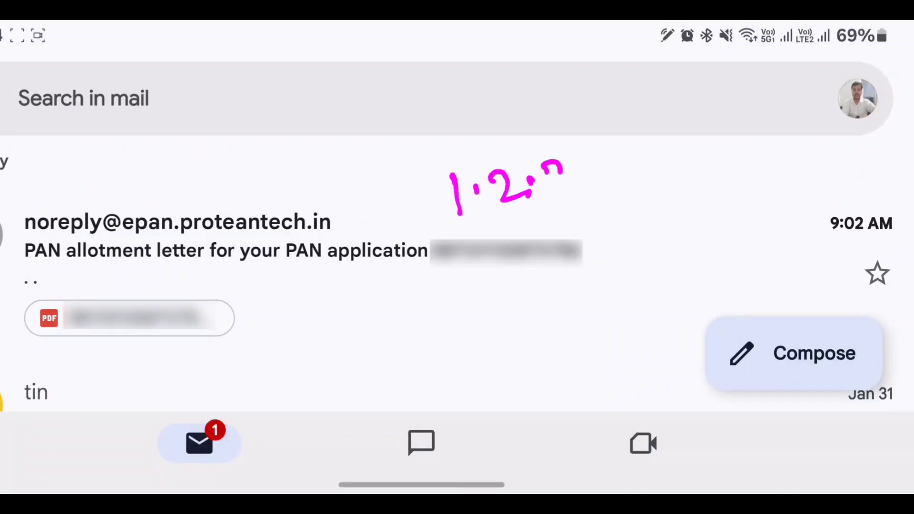
drag(546, 167, 583, 190)
drag(579, 157, 612, 150)
mouse_move(512, 209)
mouse_down()
mouse_move(596, 195)
mouse_move(581, 209)
mouse_up()
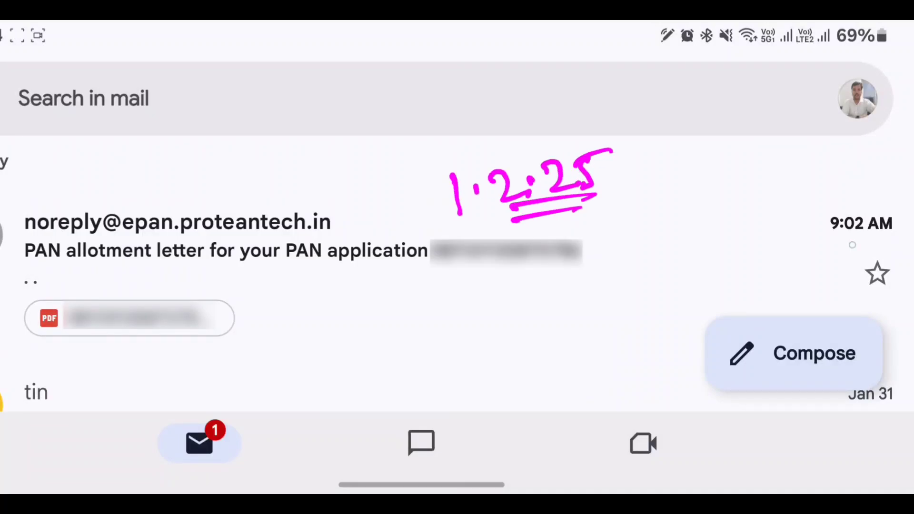
mouse_move(873, 214)
mouse_down()
mouse_move(852, 194)
mouse_move(850, 209)
mouse_up()
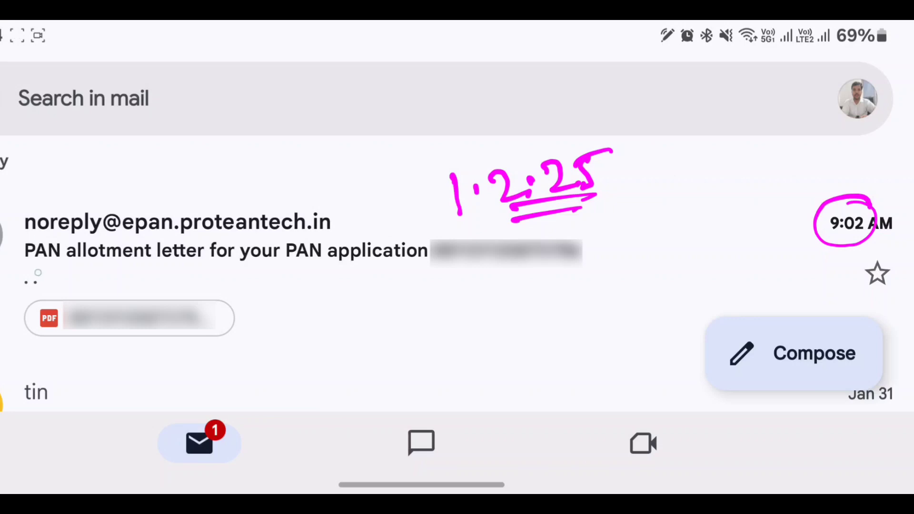
Underline the subject of the PAN allotment letter email, mark its application number, and open the attached PDF
drag(21, 261, 292, 263)
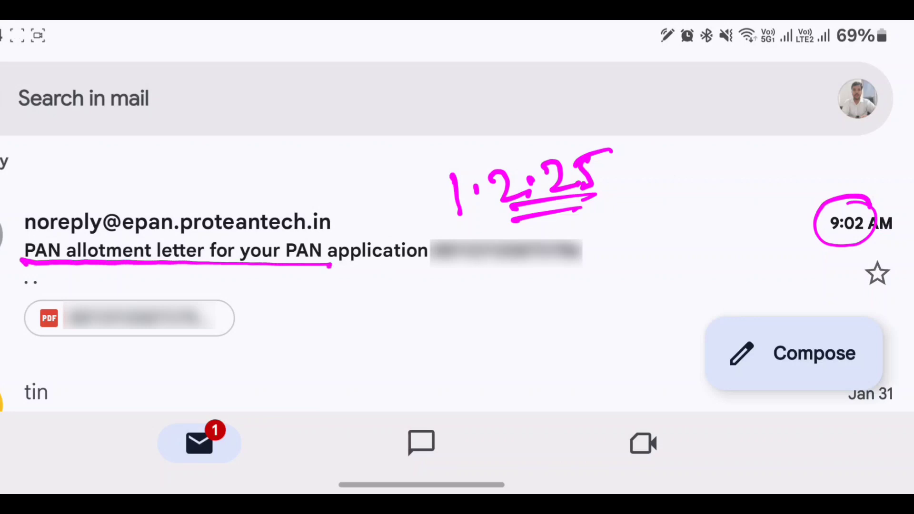
drag(433, 250, 605, 248)
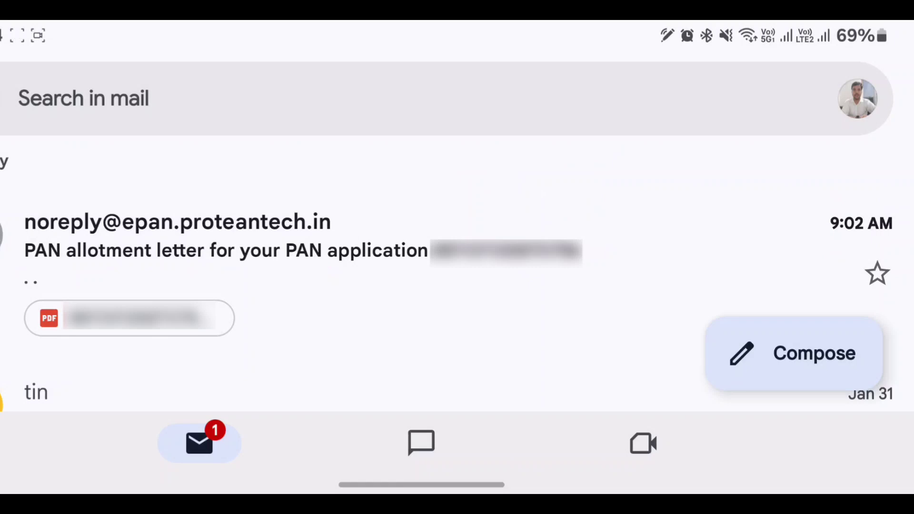
click(130, 319)
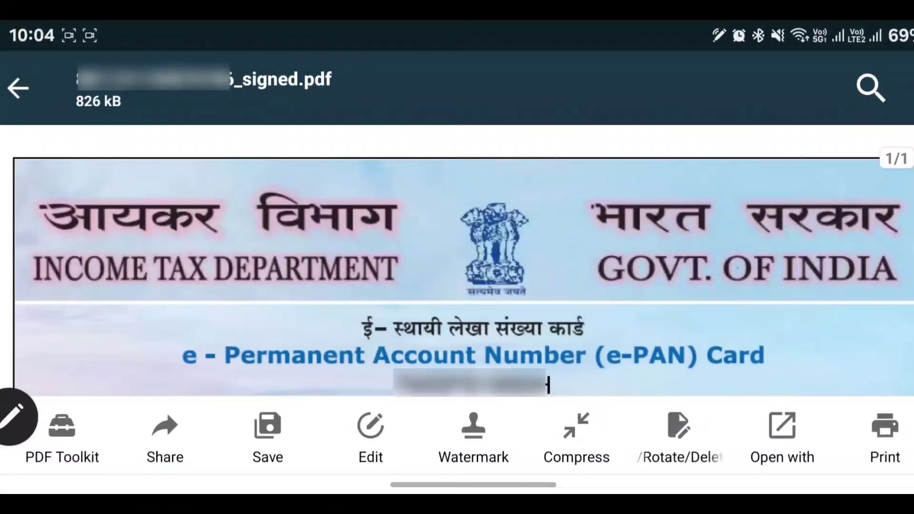
Handwrite "DOB" above the emblem in the e-PAN header and underline it twice
drag(430, 170, 450, 198)
drag(460, 165, 462, 200)
drag(498, 162, 524, 195)
drag(523, 158, 528, 193)
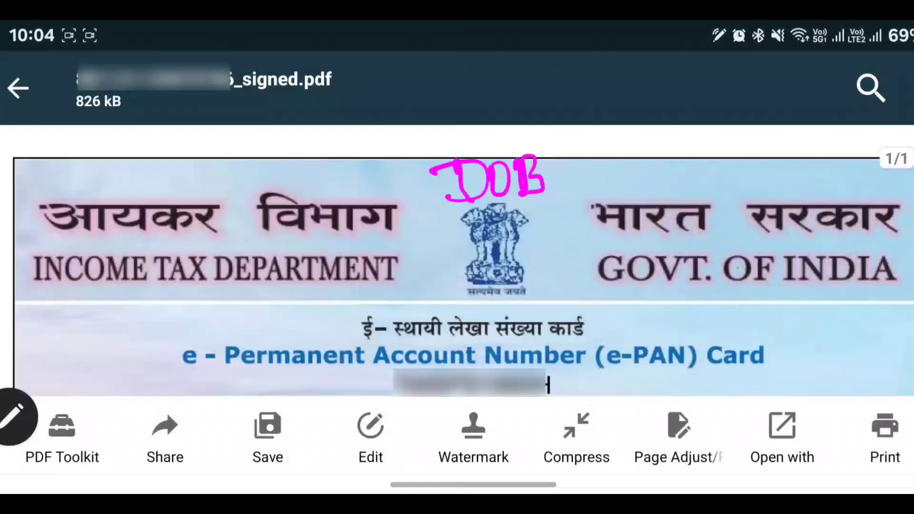
drag(448, 201, 566, 195)
drag(459, 217, 575, 206)
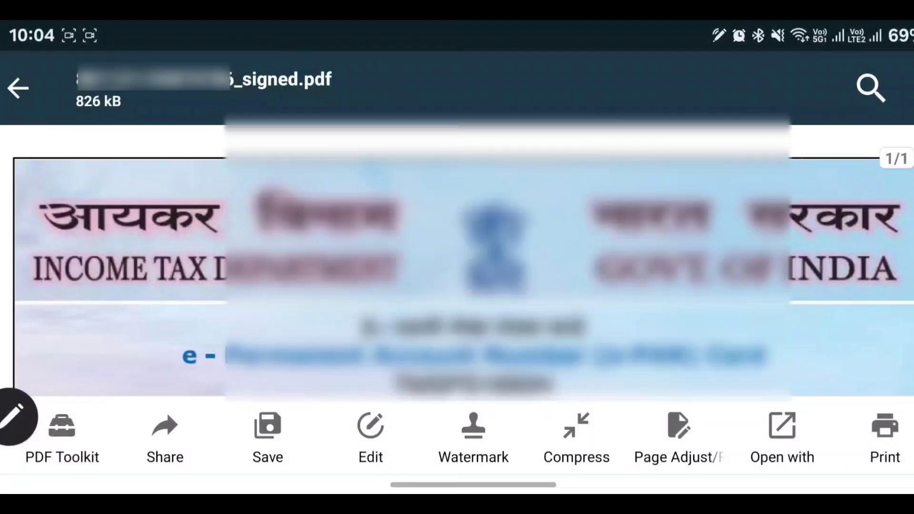
Circle the MINOR photo box on the e-PAN and underline its text twice, underline the signature, and circle the QR code
scroll(458, 261, down, 10)
scroll(458, 261, down, 3)
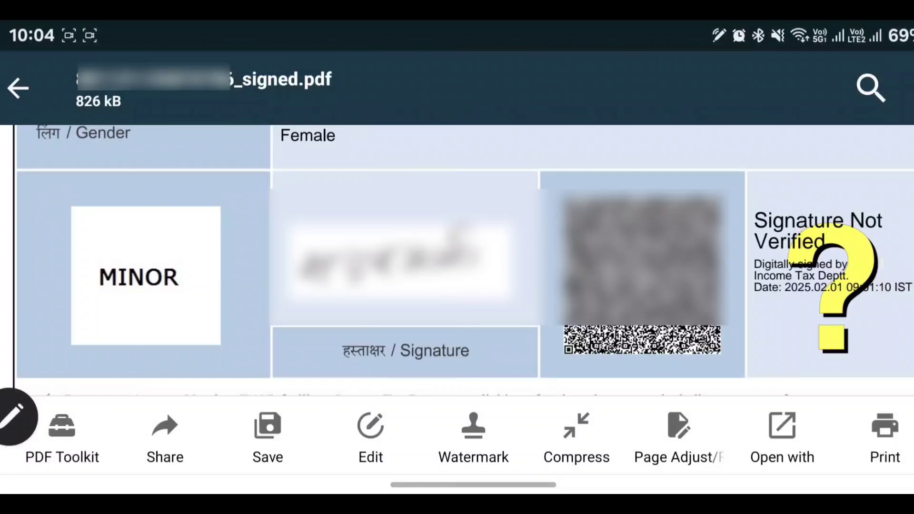
mouse_move(208, 217)
mouse_down()
mouse_move(185, 194)
mouse_move(205, 350)
mouse_move(169, 340)
mouse_move(137, 216)
mouse_up()
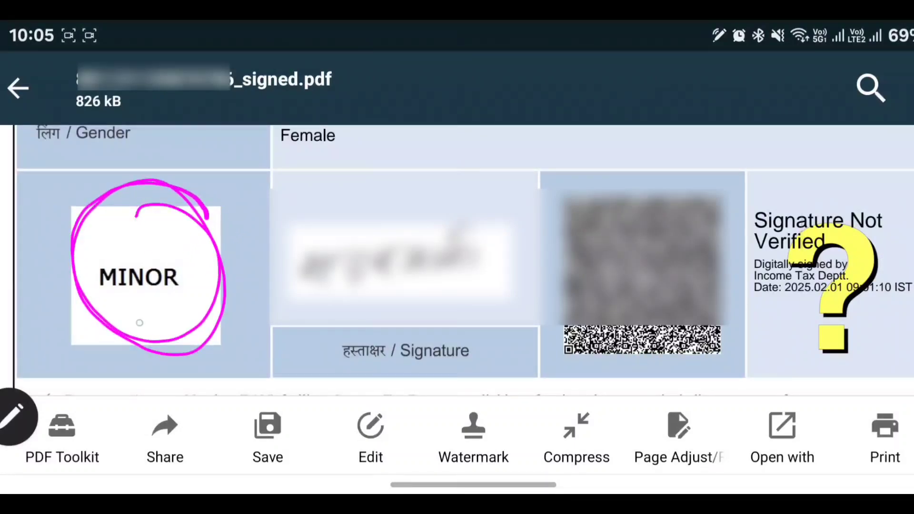
mouse_move(110, 318)
mouse_down()
mouse_move(195, 284)
mouse_move(209, 296)
mouse_up()
mouse_move(305, 273)
mouse_down()
mouse_move(478, 248)
mouse_move(465, 233)
mouse_up()
mouse_move(333, 292)
mouse_down()
mouse_move(494, 273)
mouse_move(493, 282)
mouse_up()
mouse_move(686, 205)
mouse_down()
mouse_move(555, 240)
mouse_move(700, 214)
mouse_up()
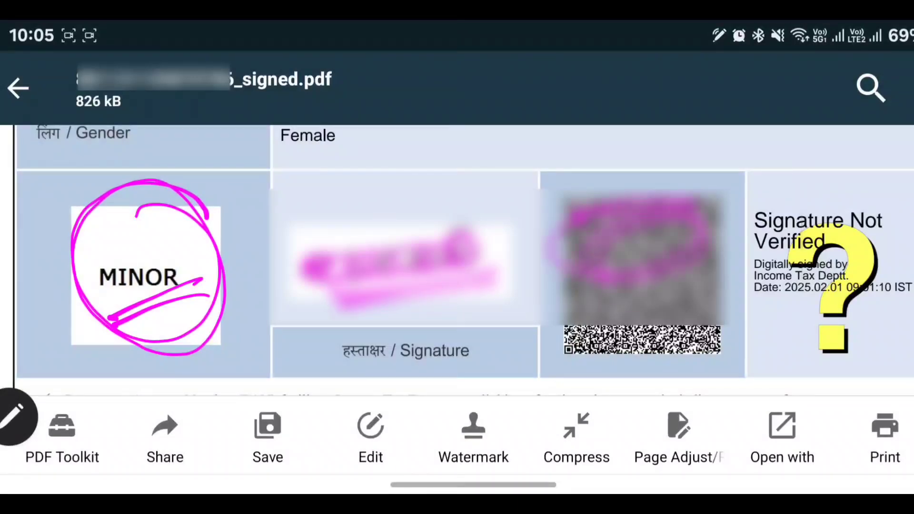
Circle the front and the back of the cut-out PAN card at the end of the e-PAN document
scroll(457, 262, down, 10)
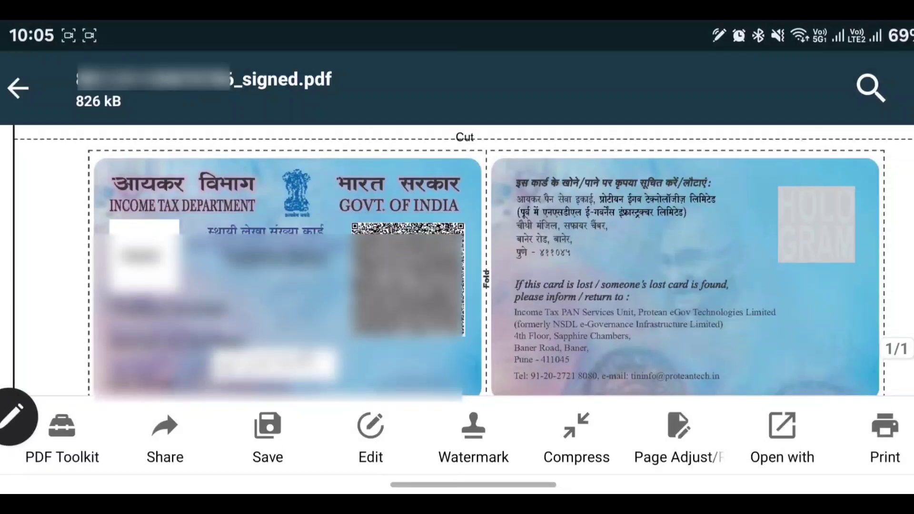
mouse_move(457, 190)
mouse_down()
mouse_move(204, 157)
mouse_move(467, 224)
mouse_move(376, 186)
mouse_up()
drag(300, 190, 245, 300)
drag(772, 192, 733, 196)
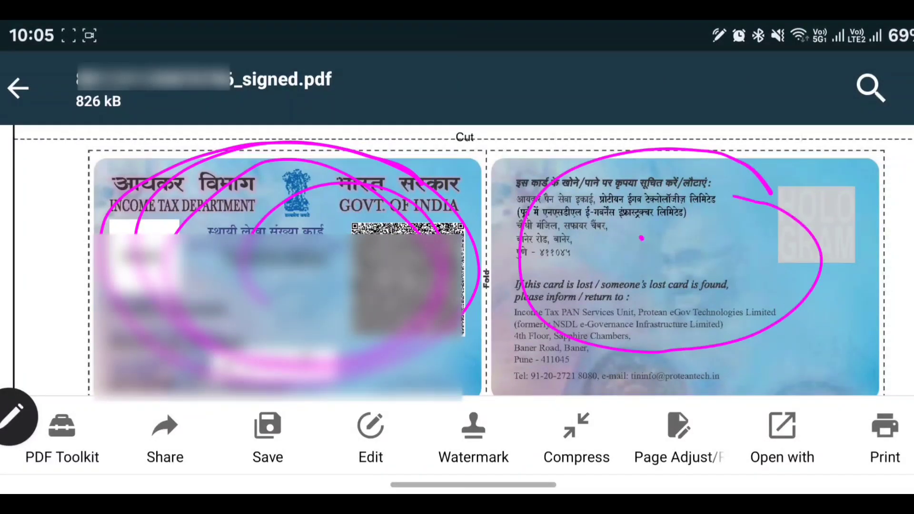
Handwrite "Print" over the back of the cut-out PAN card and underline it twice
drag(641, 238, 648, 284)
mouse_move(638, 230)
mouse_down()
mouse_move(643, 248)
mouse_move(716, 247)
mouse_move(769, 190)
mouse_move(772, 252)
mouse_up()
mouse_move(647, 286)
mouse_down()
mouse_move(814, 246)
mouse_move(672, 293)
mouse_up()
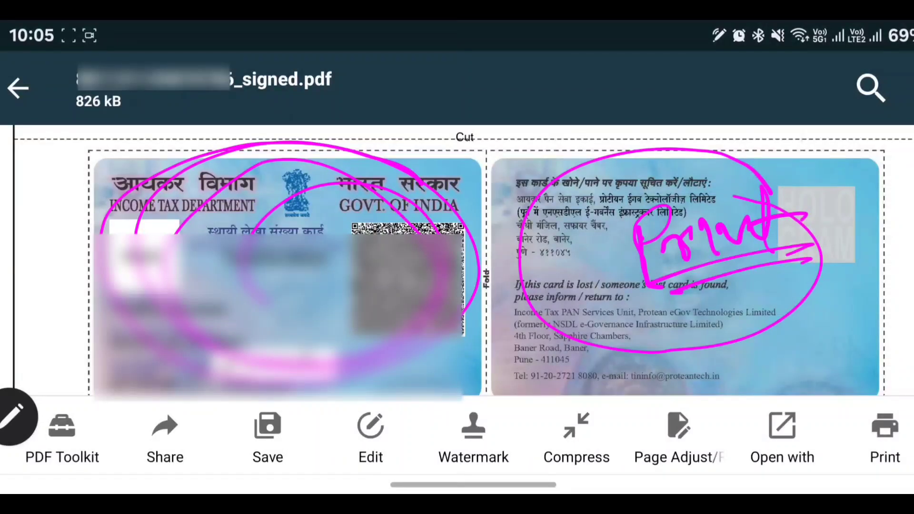